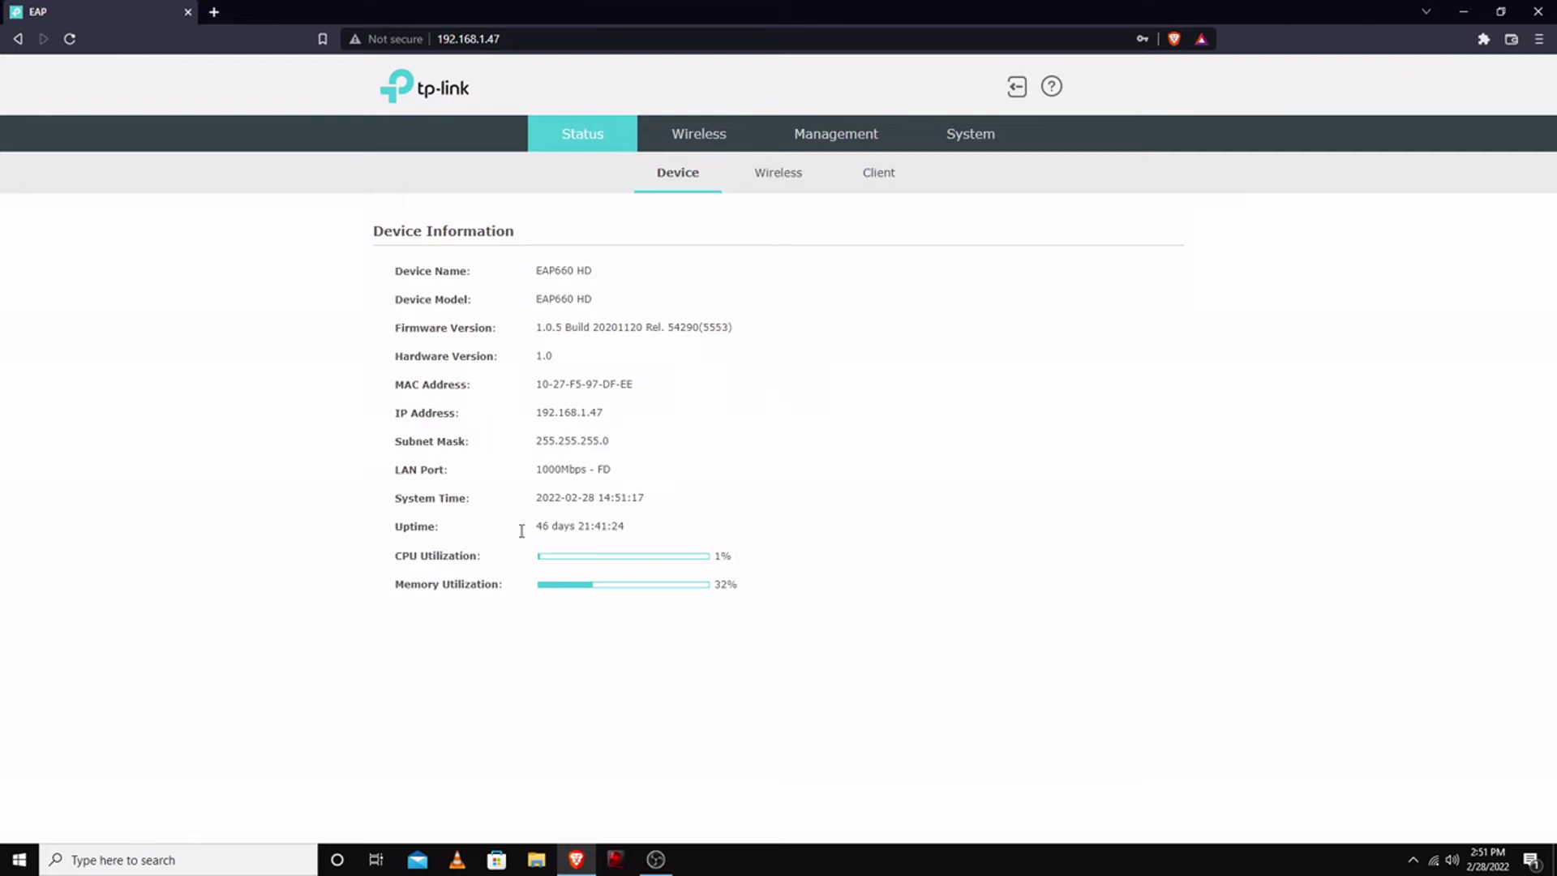
Highlight the uptime value, then scroll through the Wireless status page.
drag(540, 527, 659, 523)
click(777, 173)
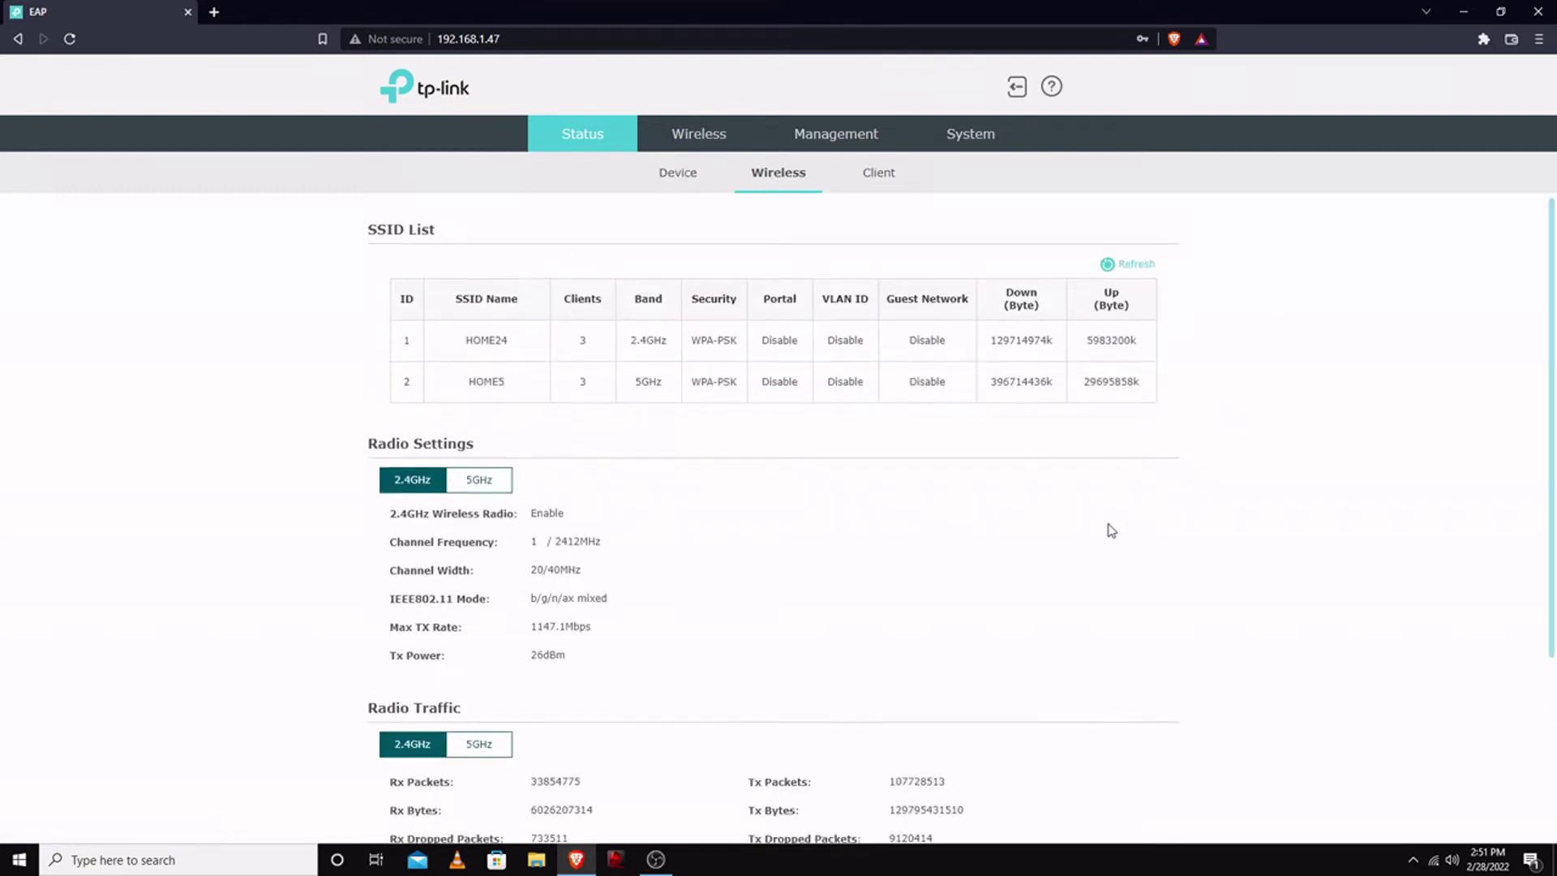
scroll(1111, 531, down, 1)
scroll(1109, 528, up, 1)
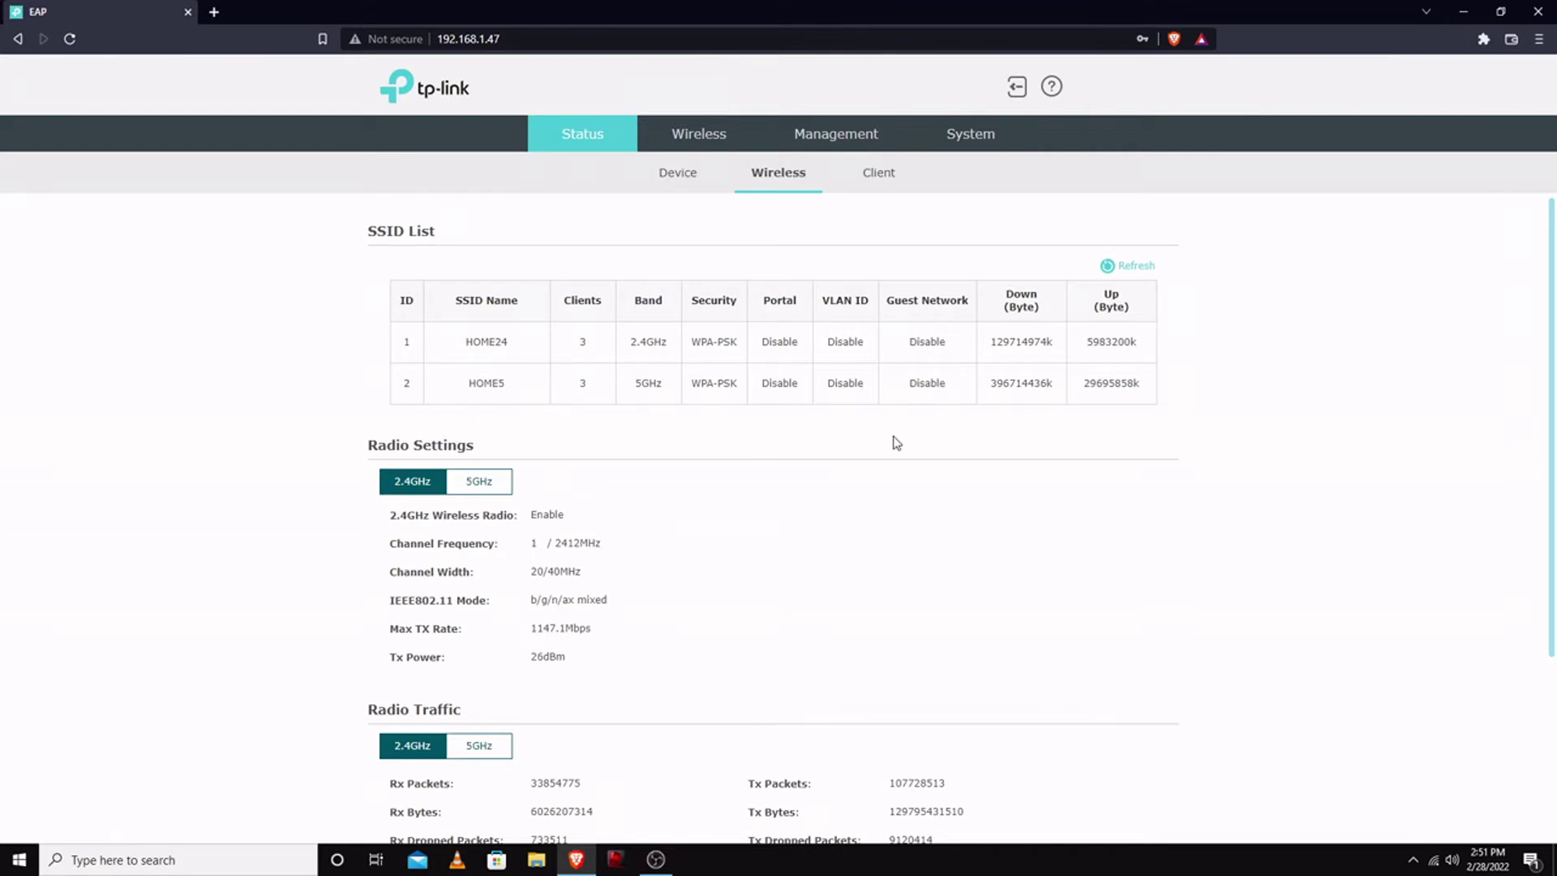
scroll(921, 476, down, 3)
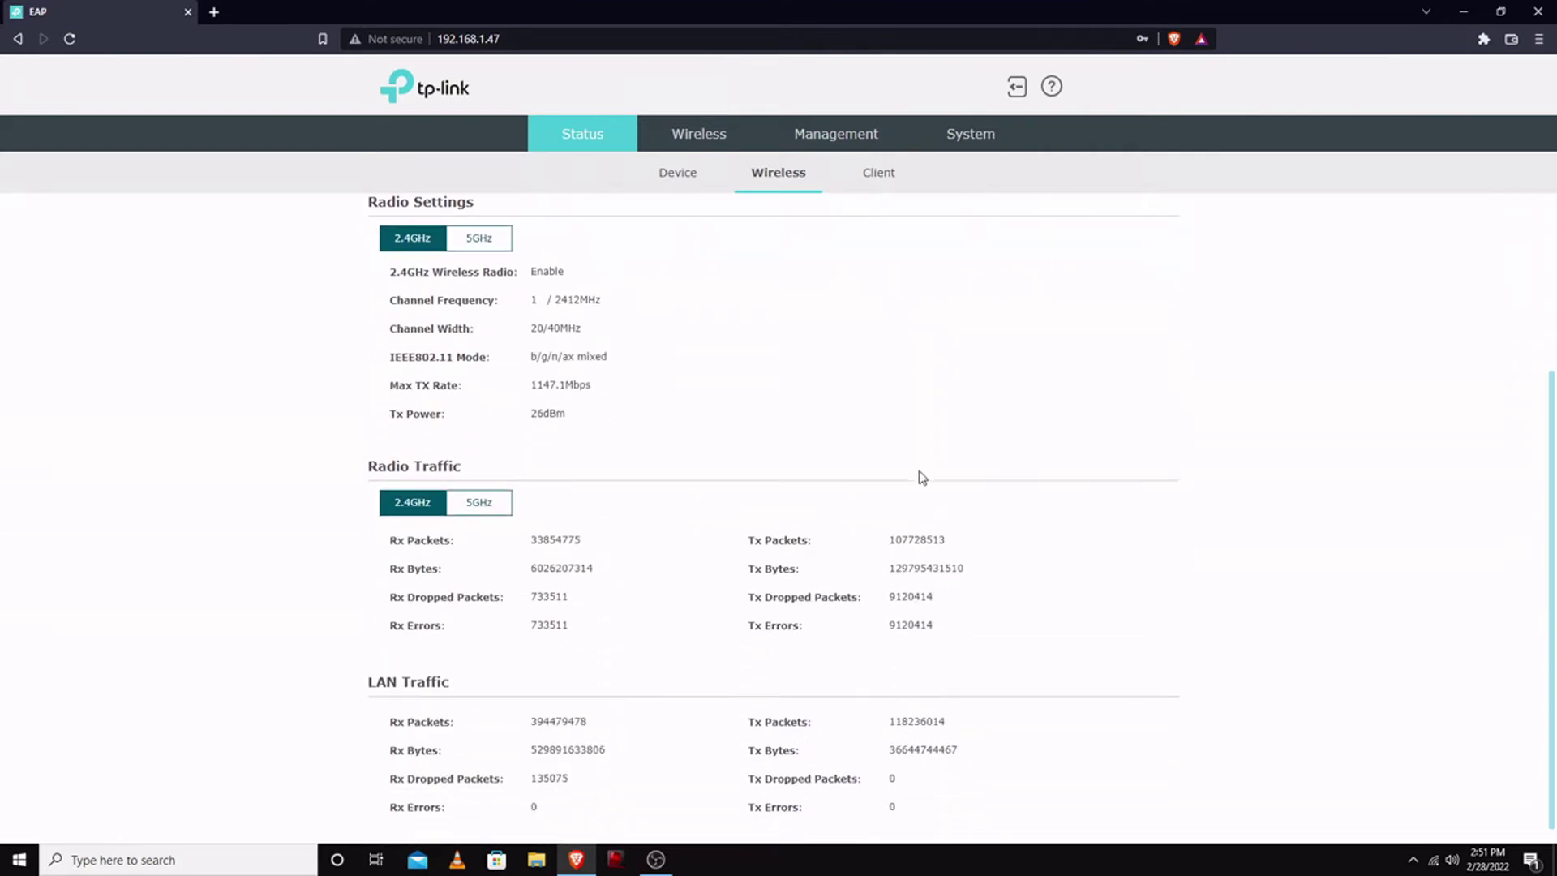
scroll(922, 477, down, 1)
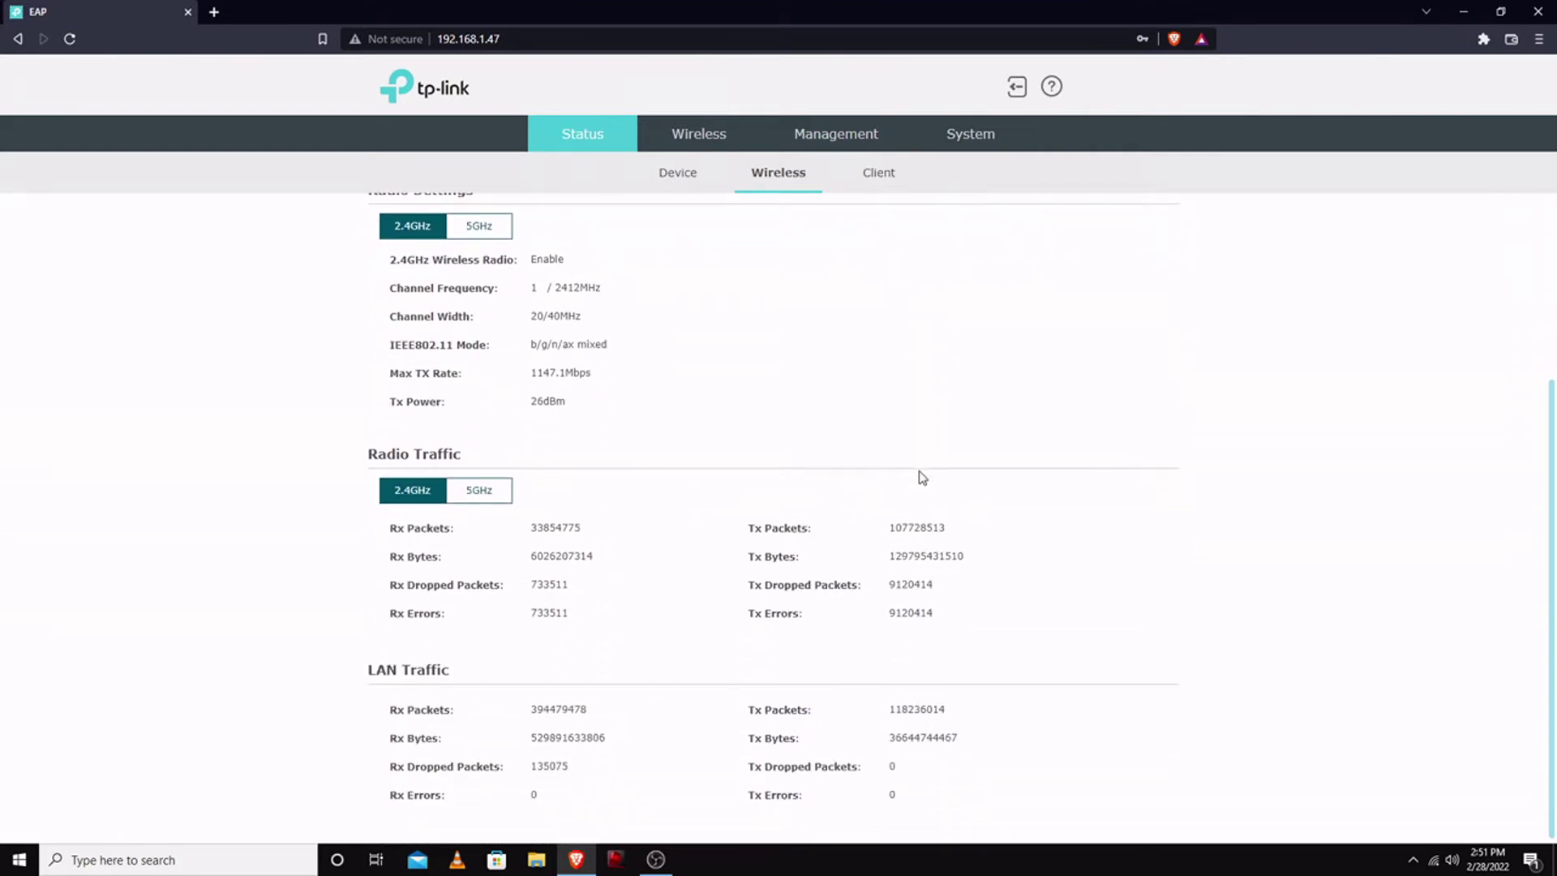
scroll(922, 477, up, 3)
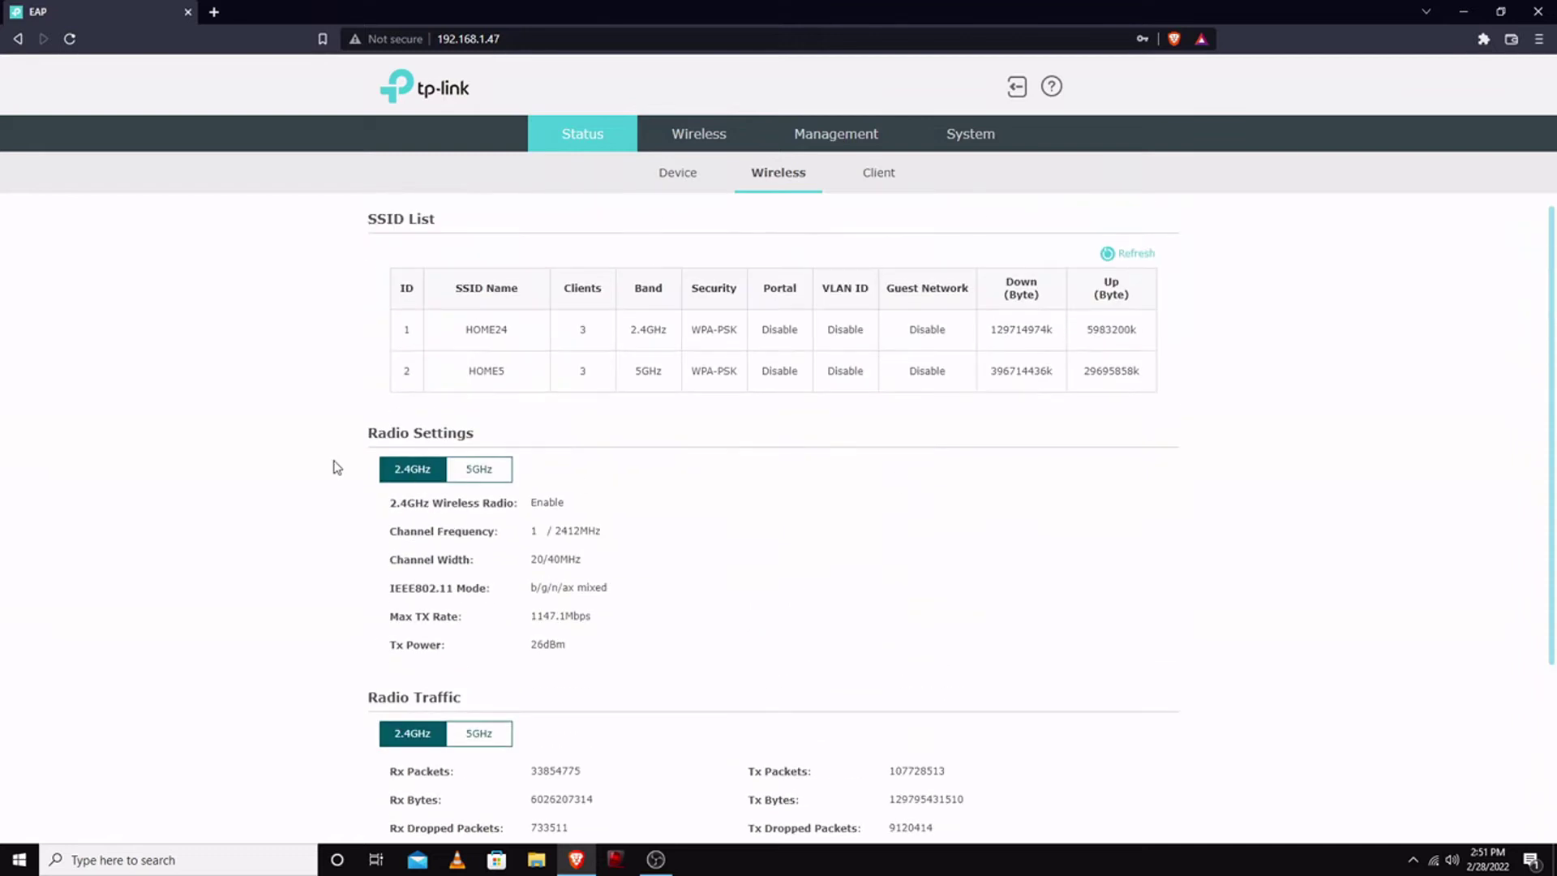
Show the 5GHz radio settings (channel 40/5200MHz, 2402.0Mbps) and 5GHz traffic counters.
click(478, 470)
scroll(483, 476, down, 3)
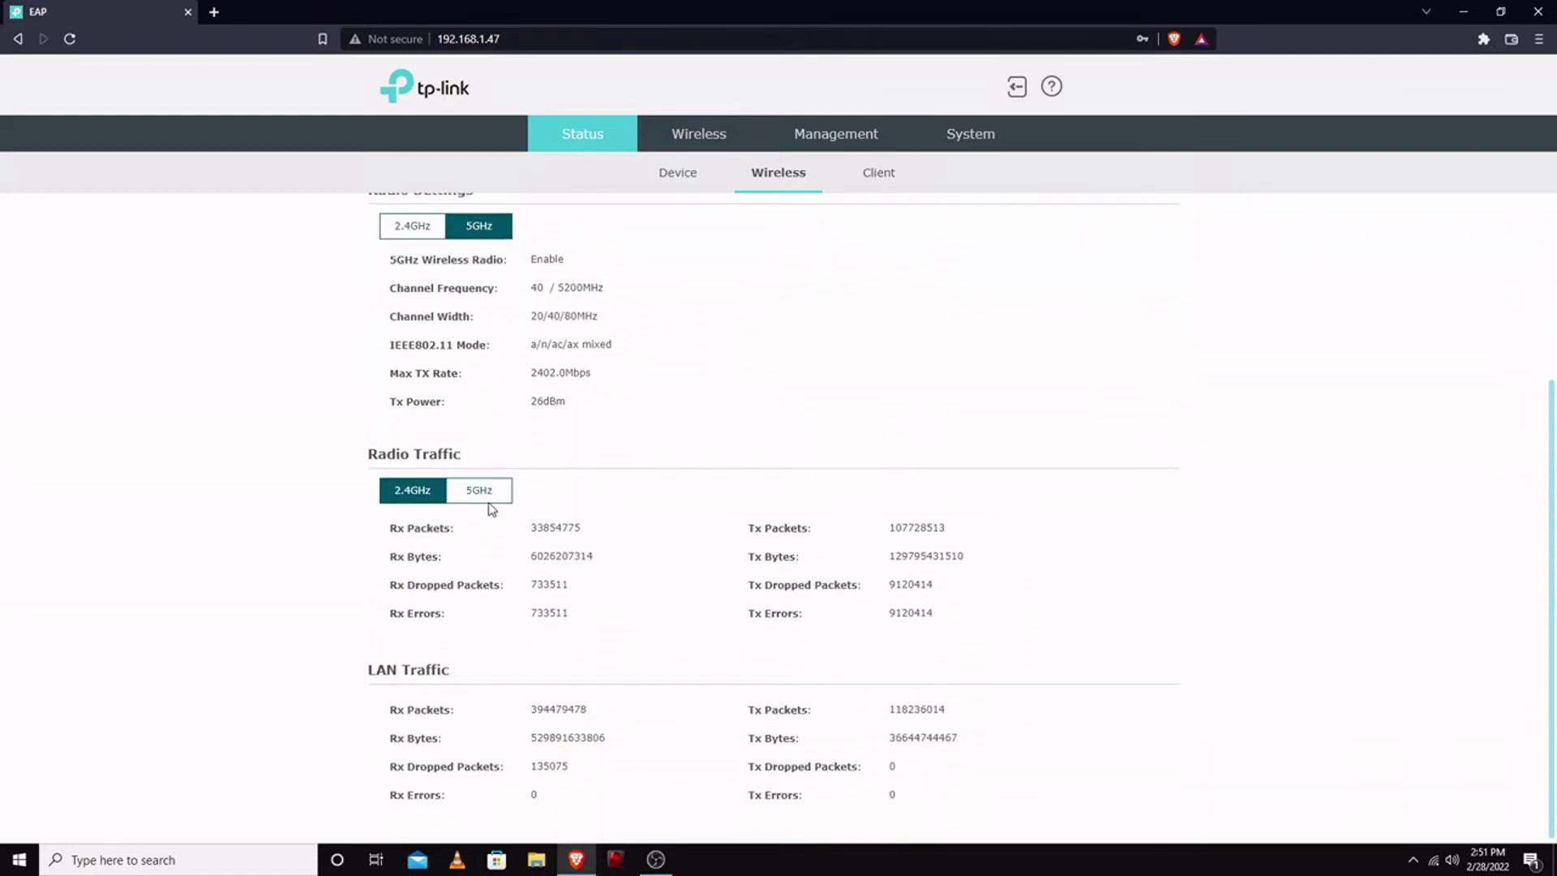
click(486, 491)
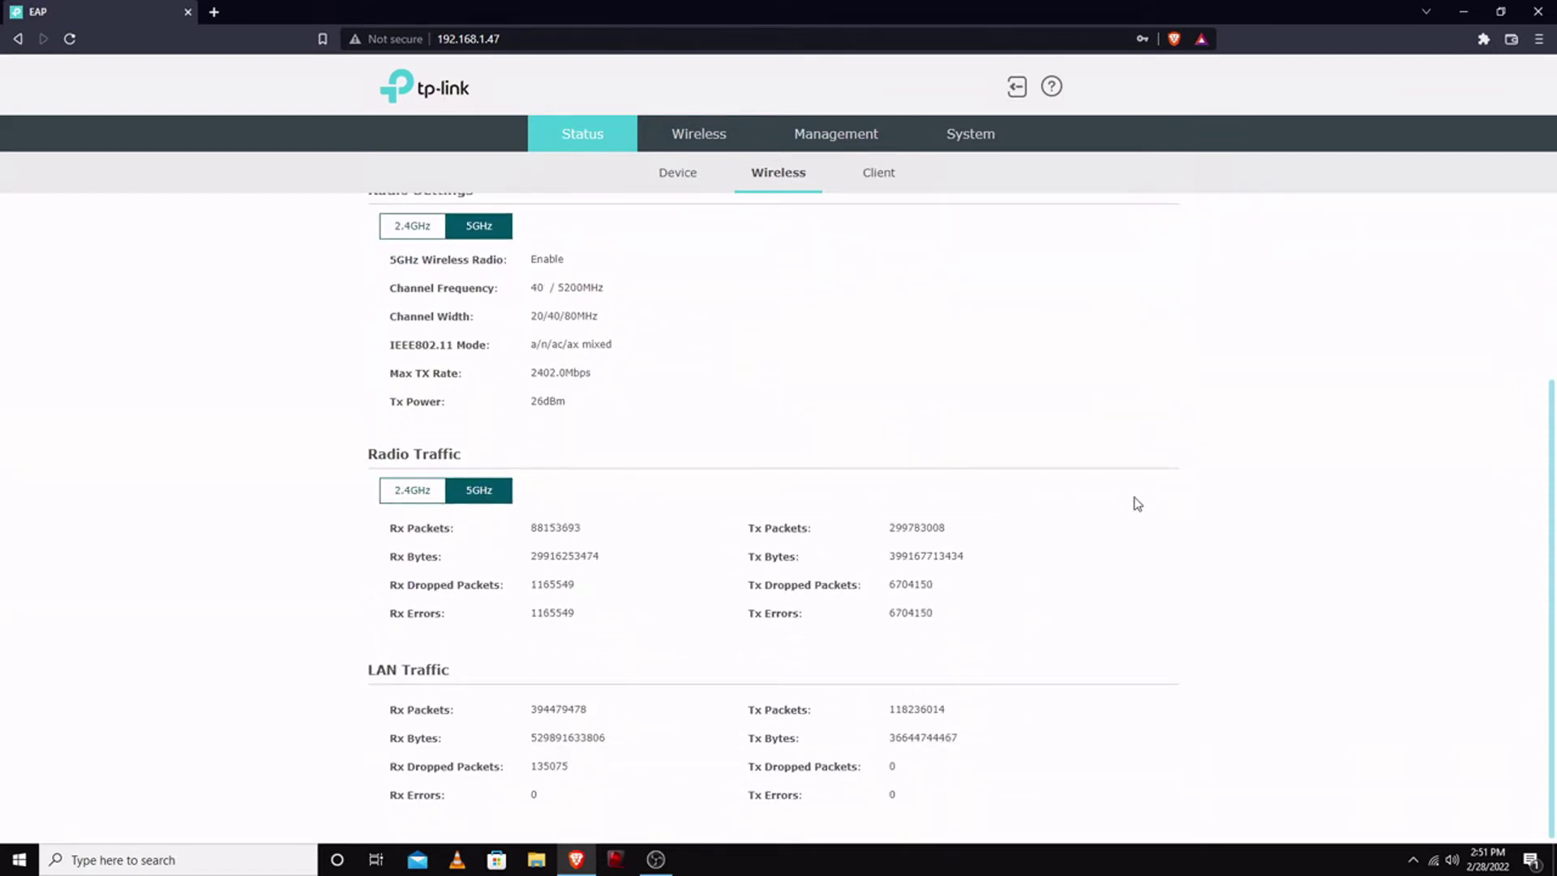
scroll(1130, 508, up, 3)
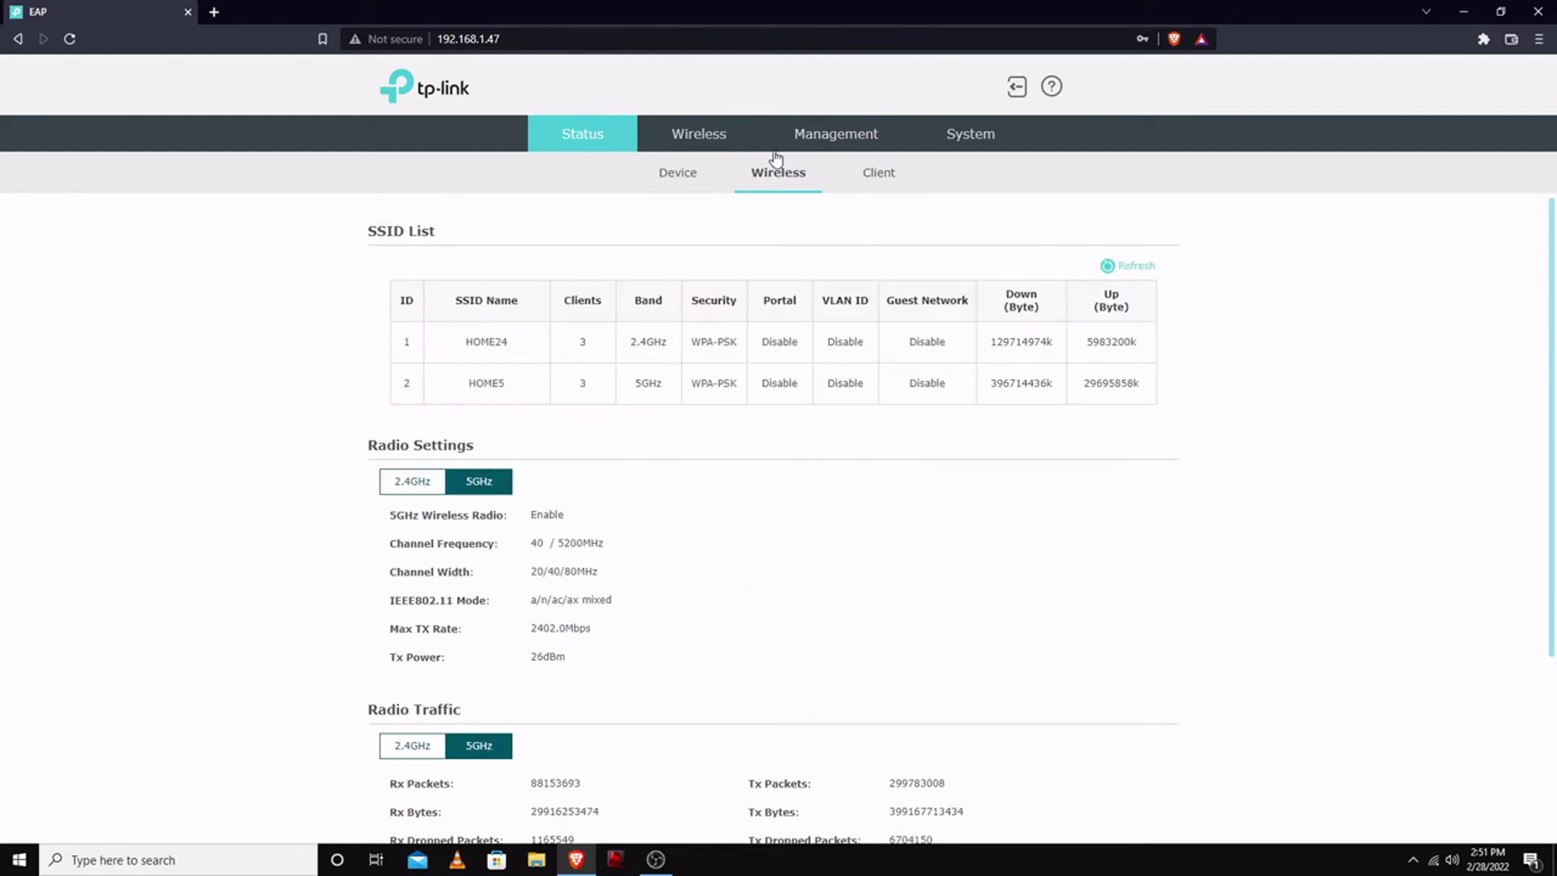
Check the client list, then bring up Wireless Settings showing 2.4GHz SSID HOME24 at 26 dBm.
click(873, 180)
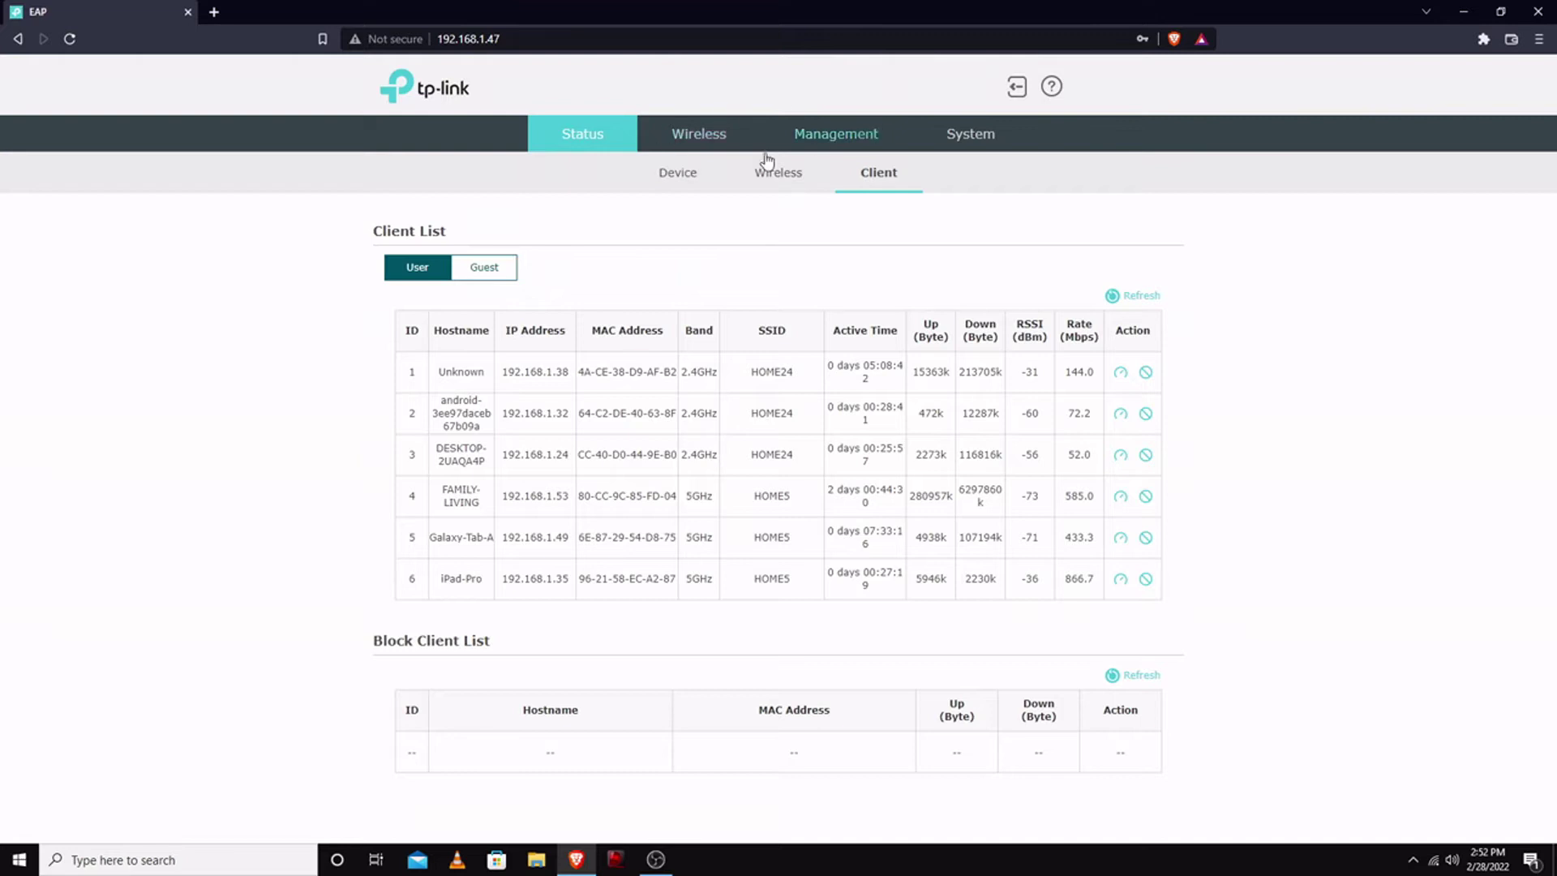
click(702, 138)
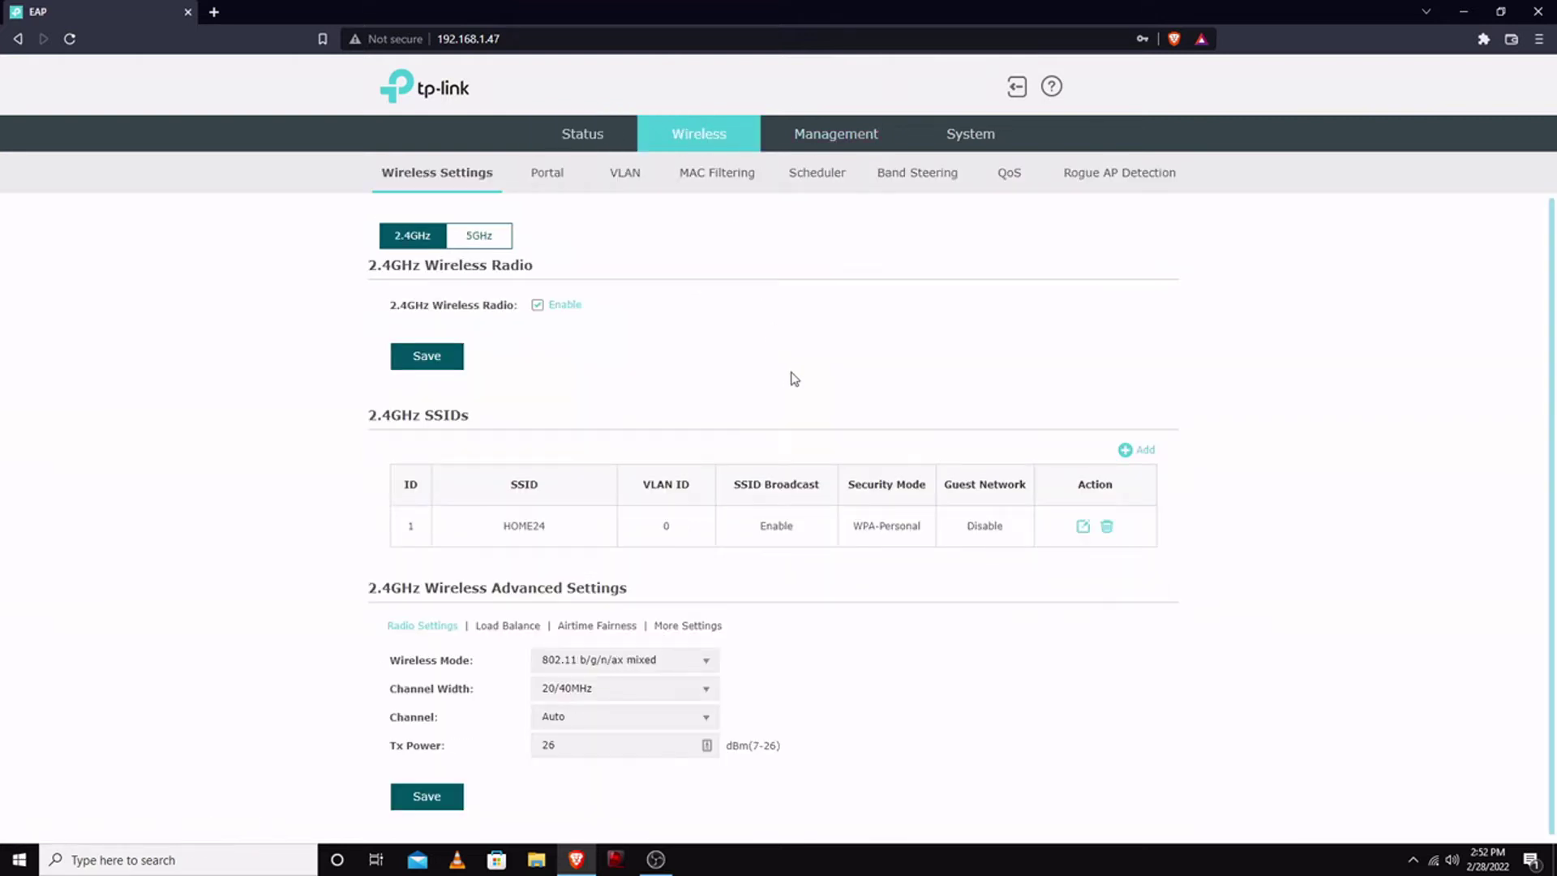
Compare 5GHz and 2.4GHz settings, then bring up the Guest WIFI captive portal page.
scroll(794, 379, down, 1)
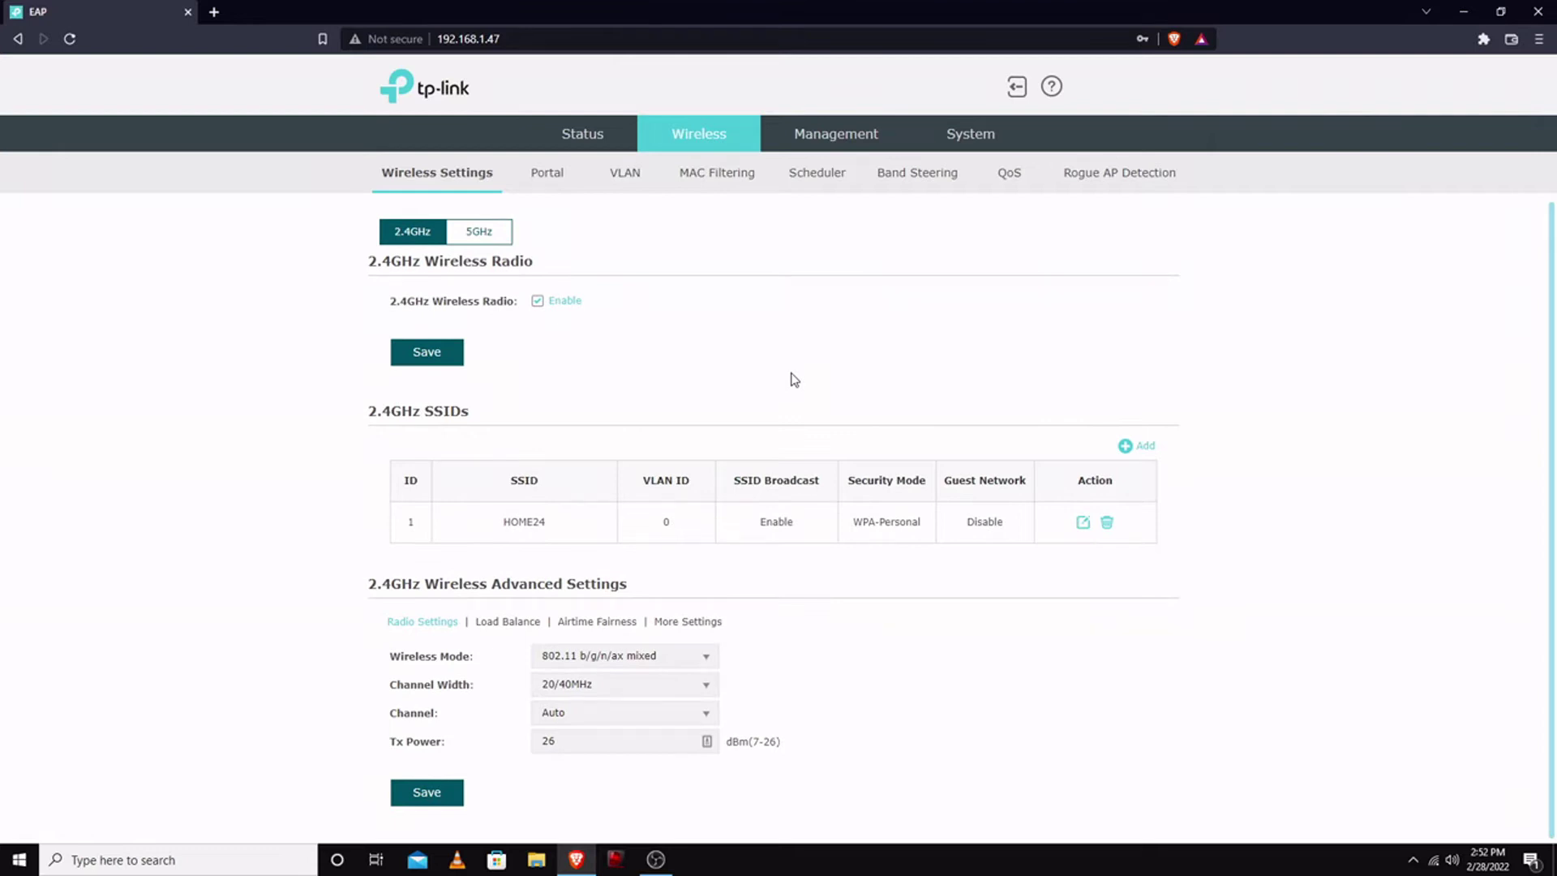
click(495, 240)
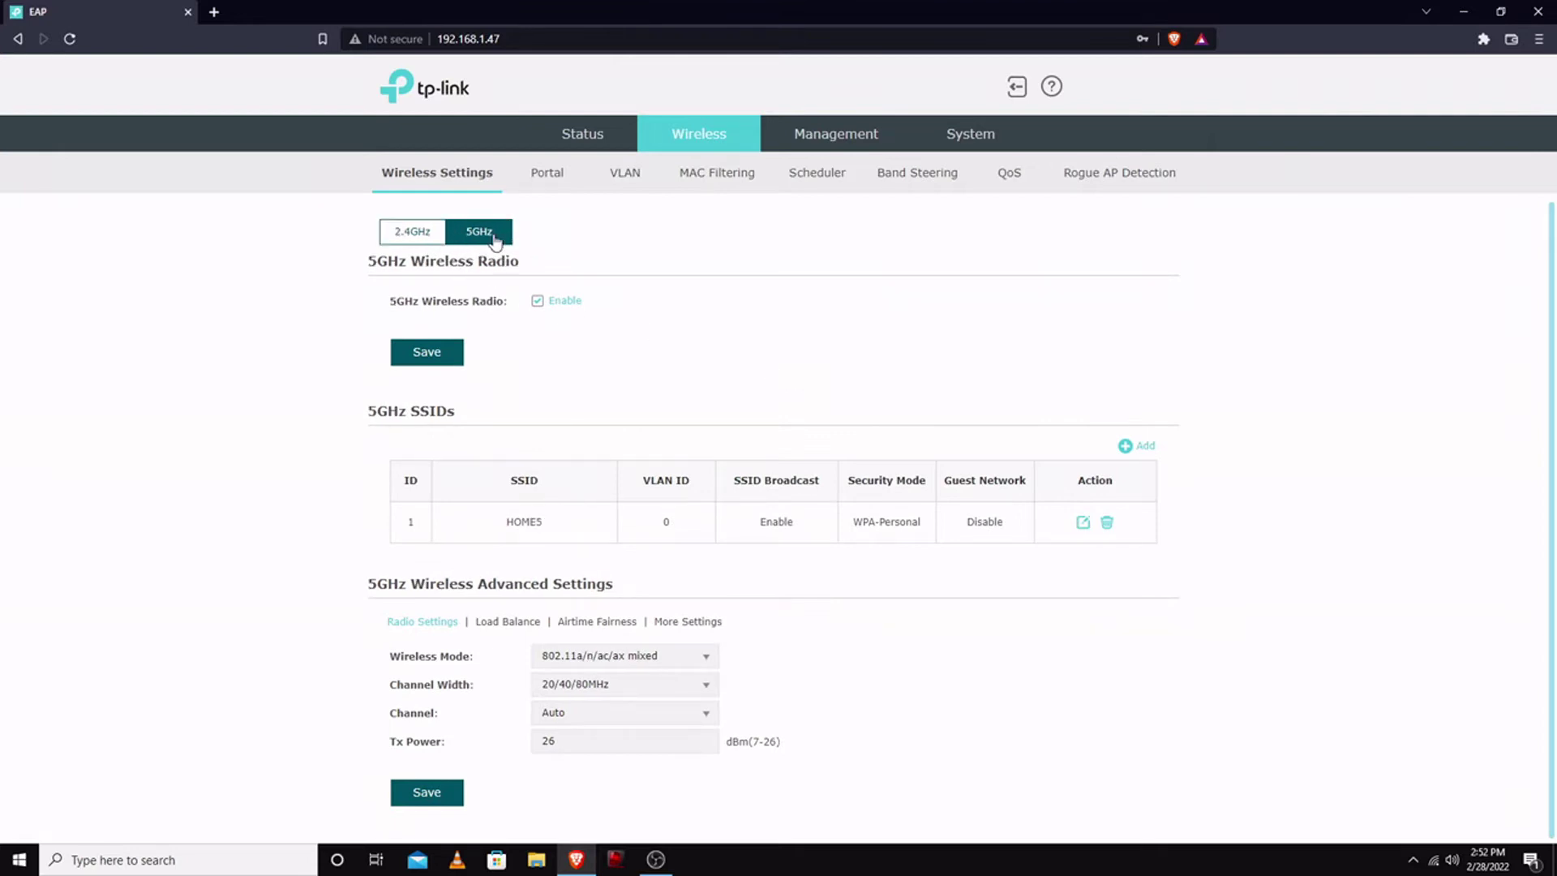
click(412, 234)
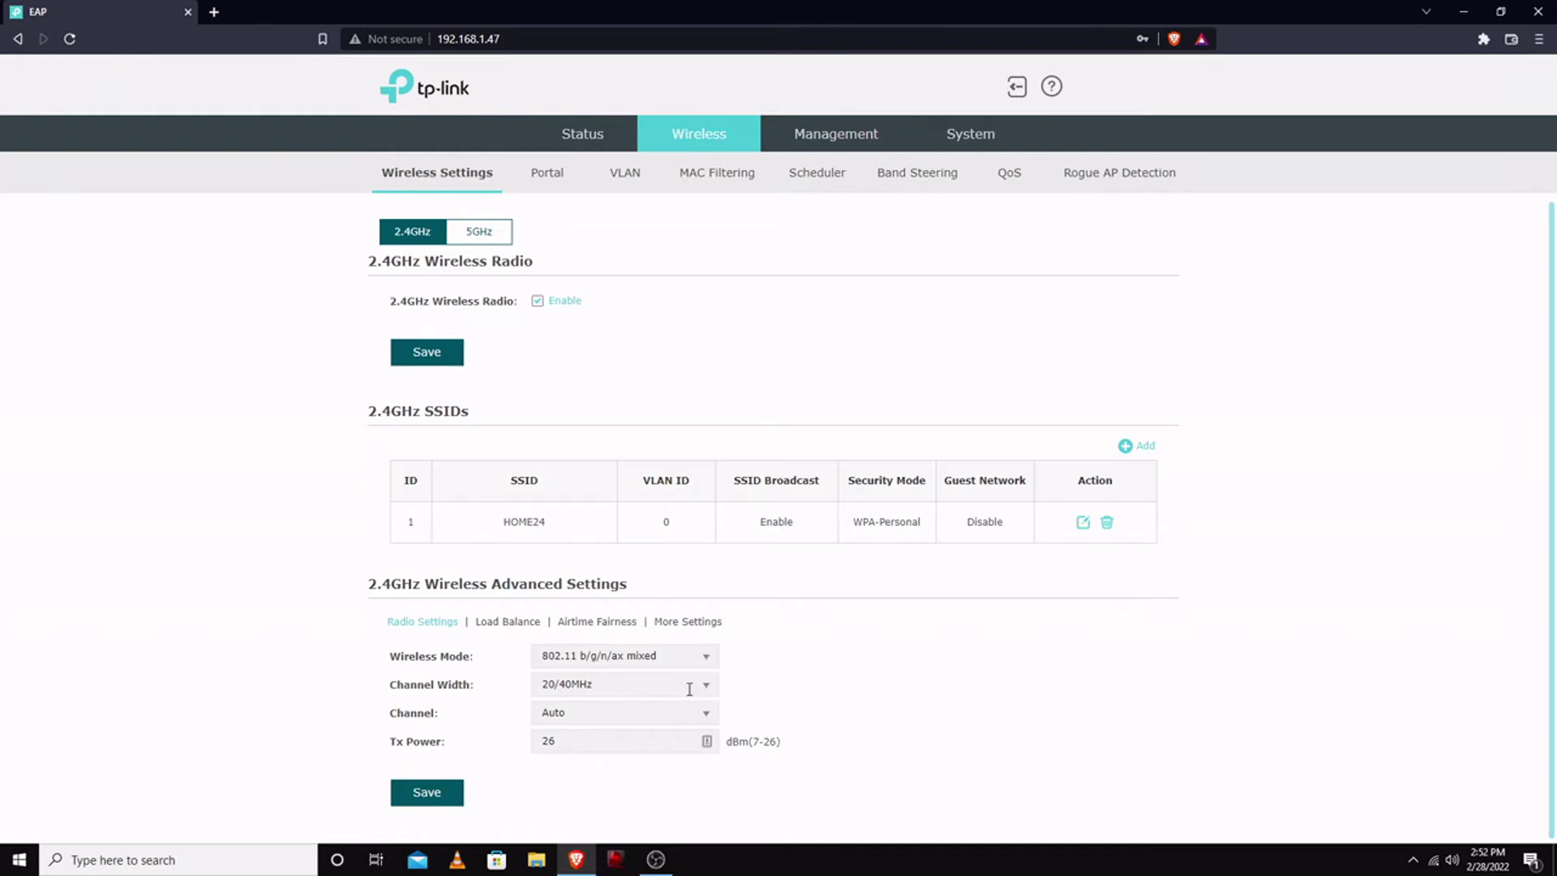
click(541, 173)
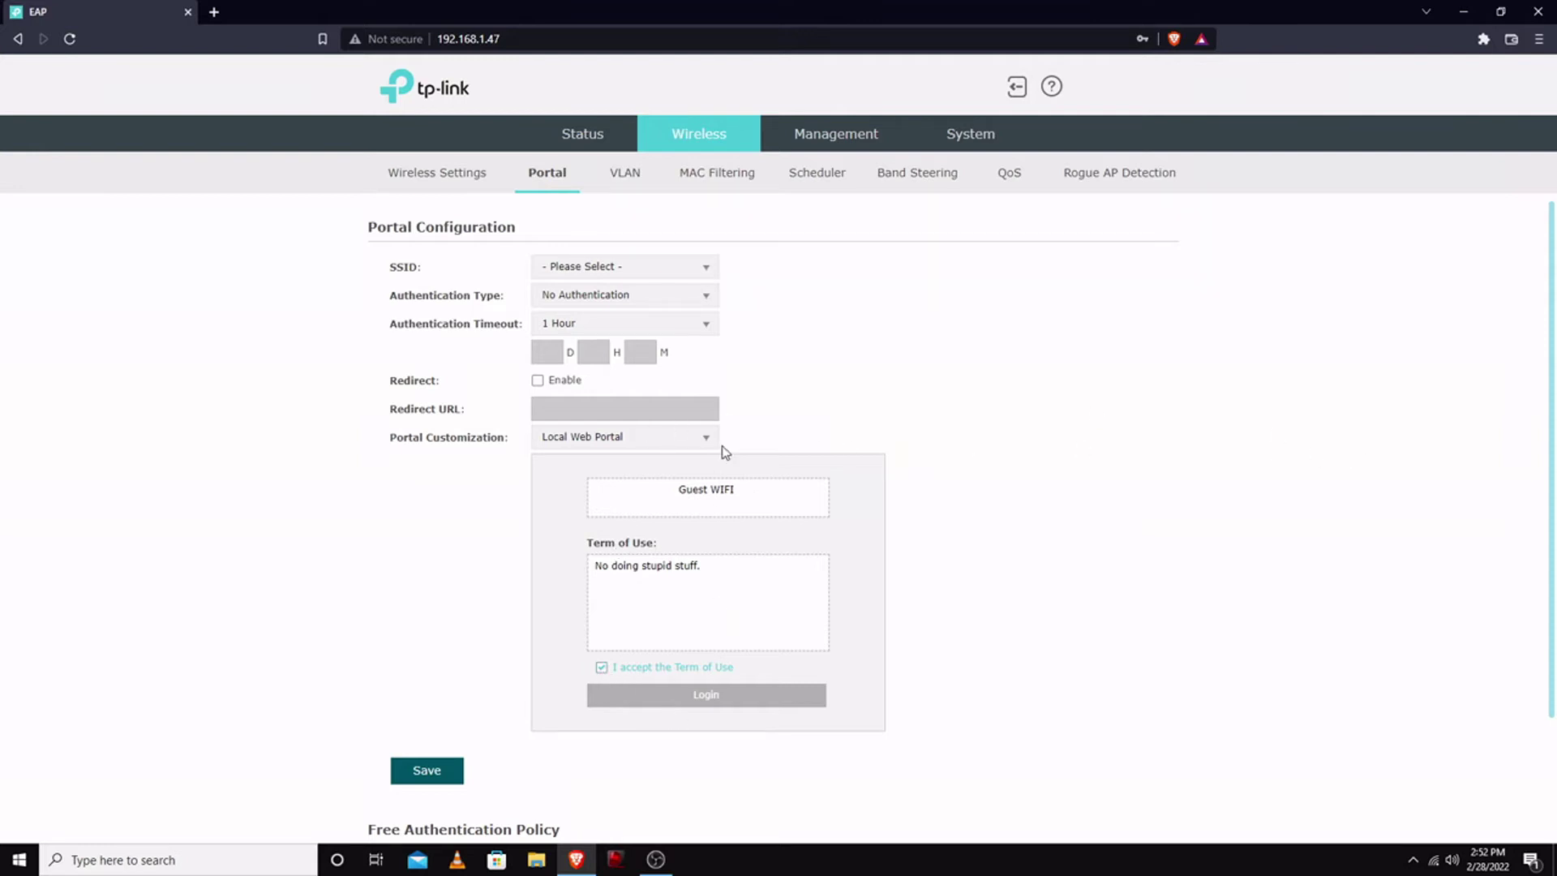
click(710, 302)
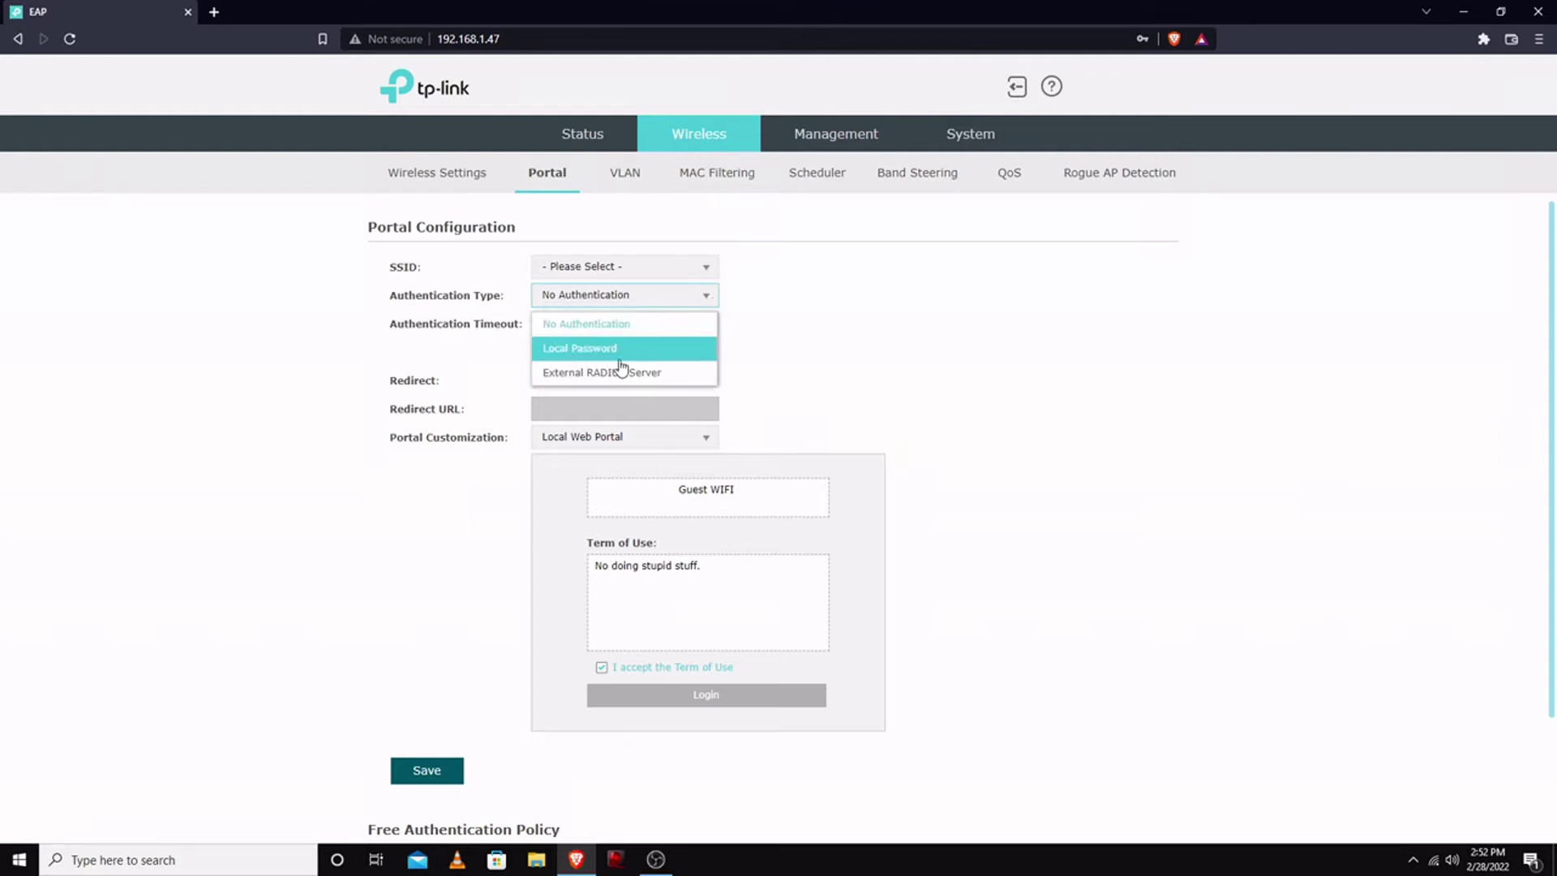
click(1026, 411)
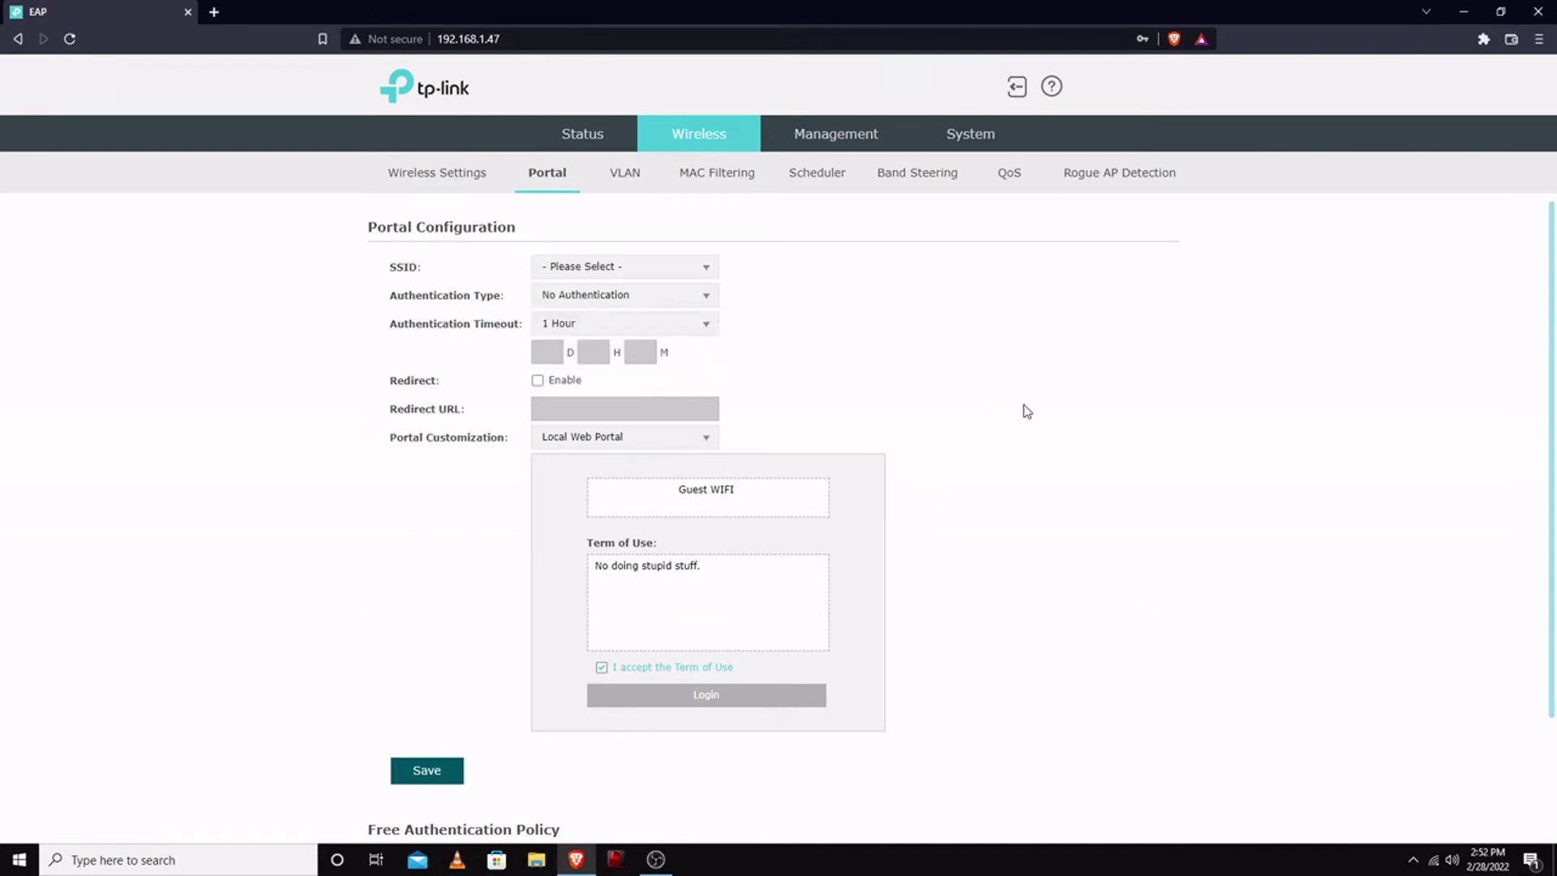
click(627, 180)
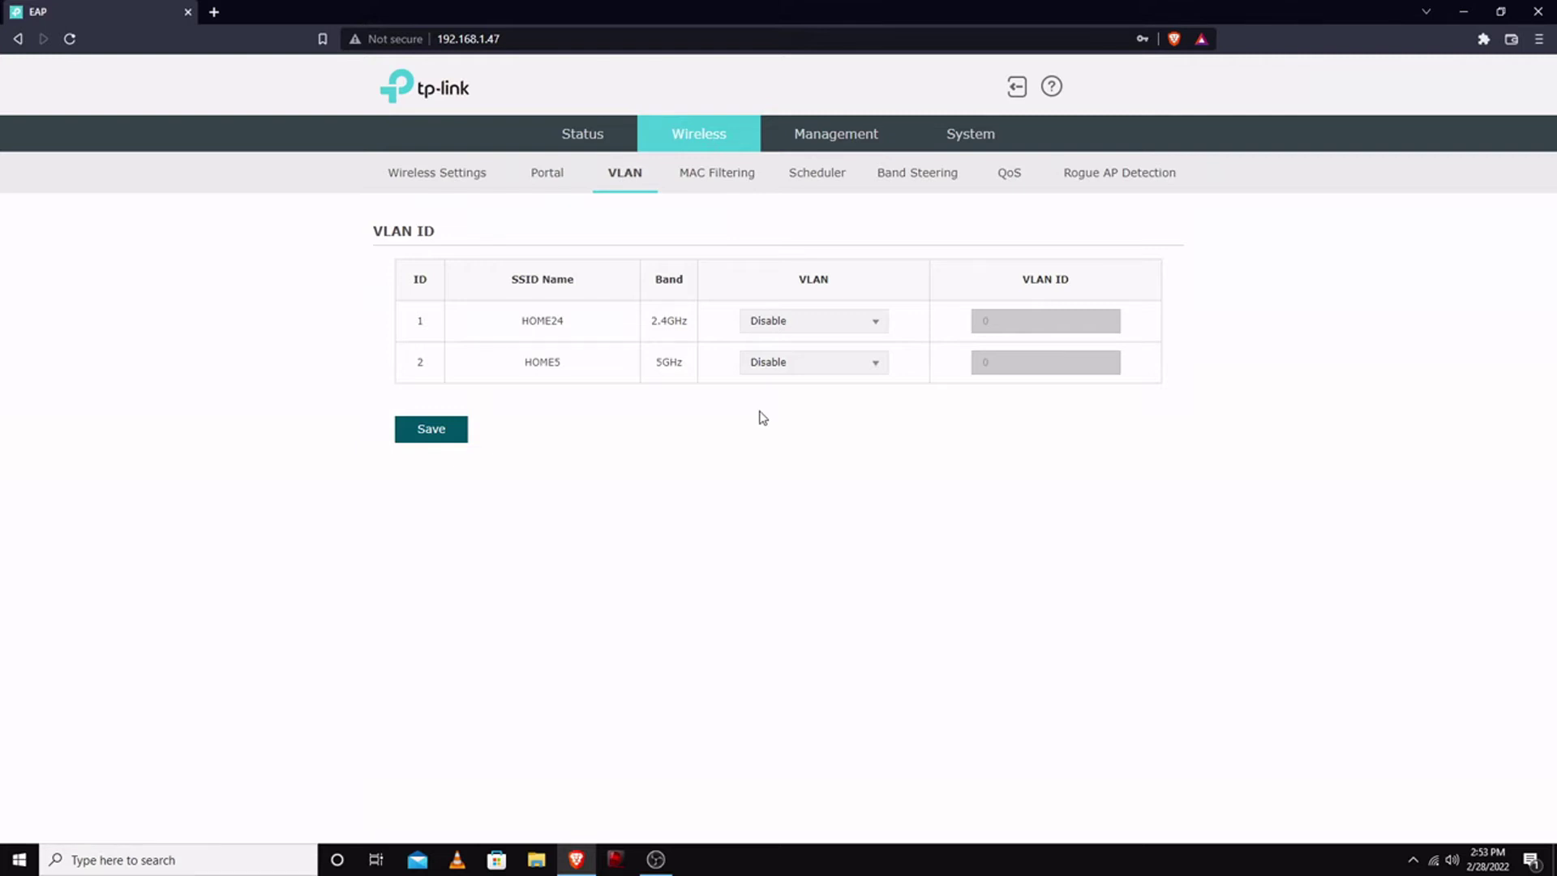
Review MAC Filtering and Scheduler, leaving Association Mode unchanged, ending on disabled Band Steering.
click(715, 183)
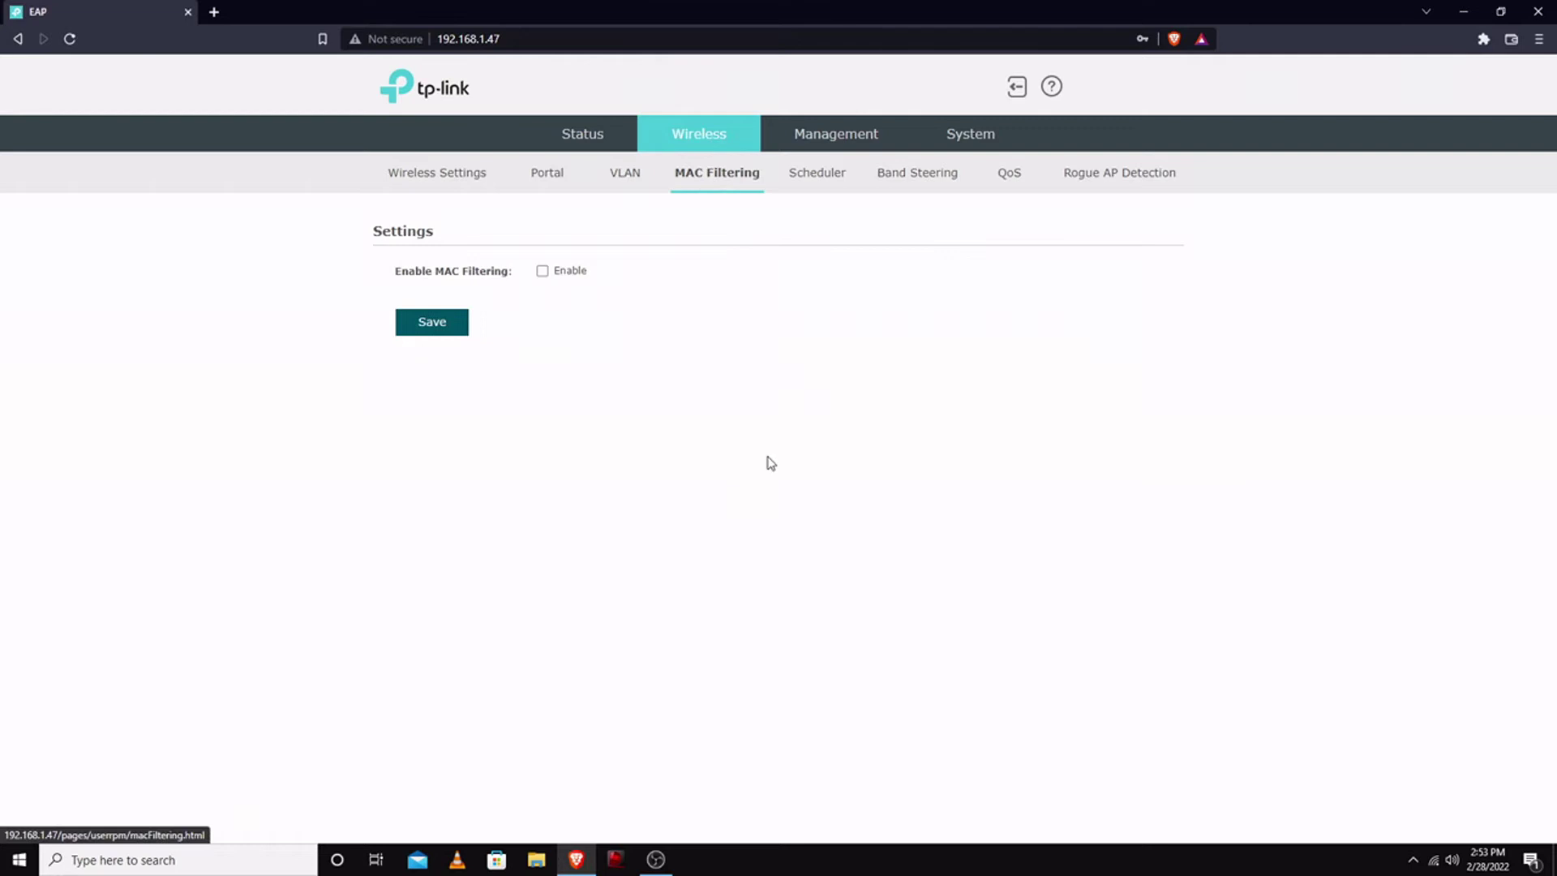
click(825, 177)
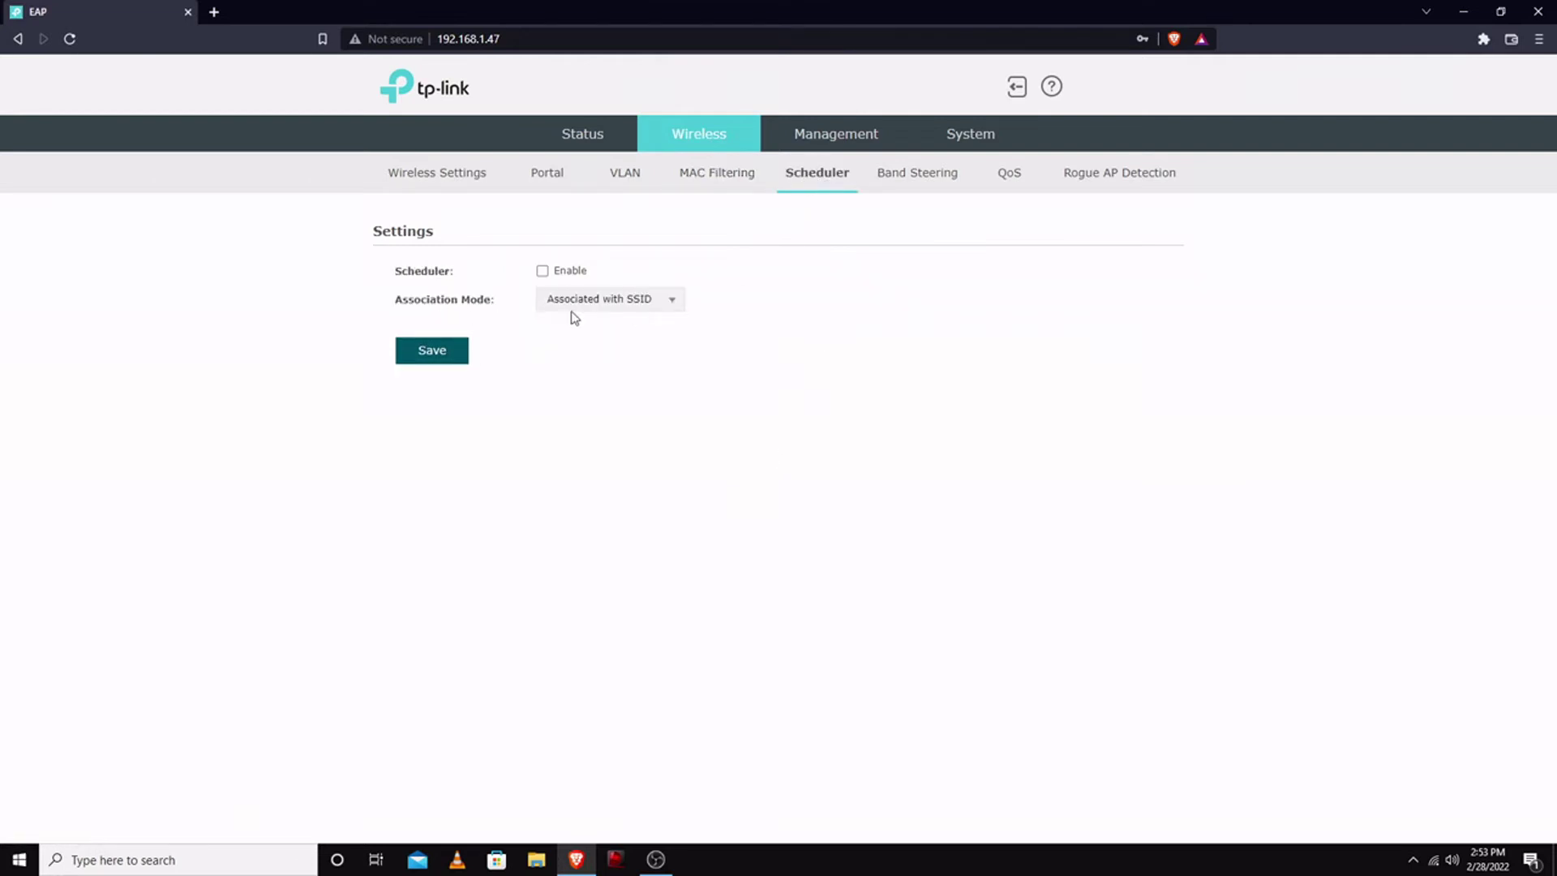
click(679, 309)
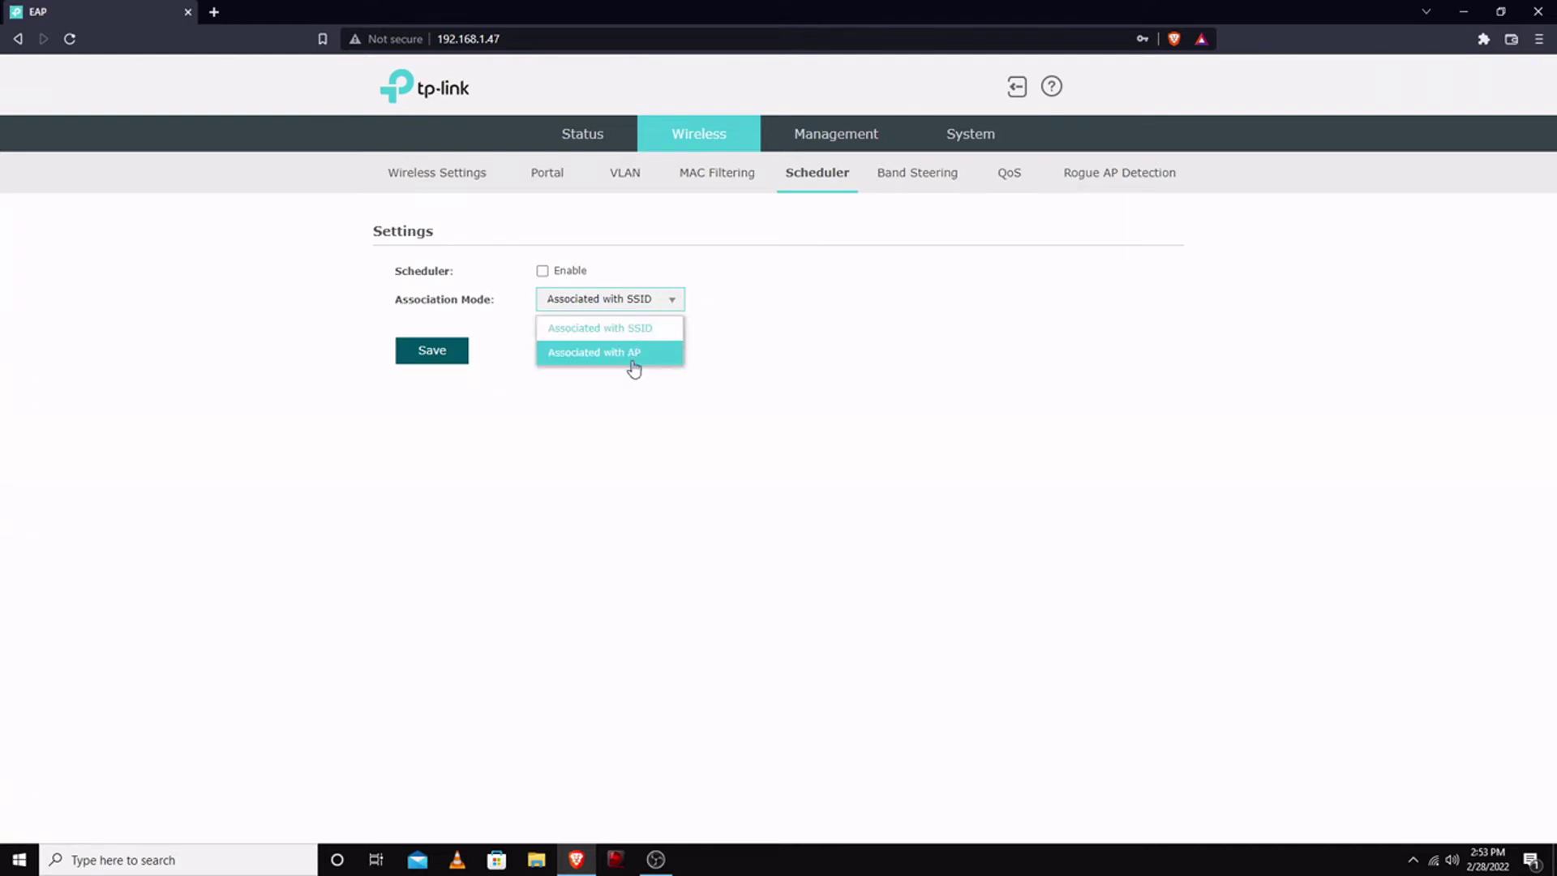
click(945, 422)
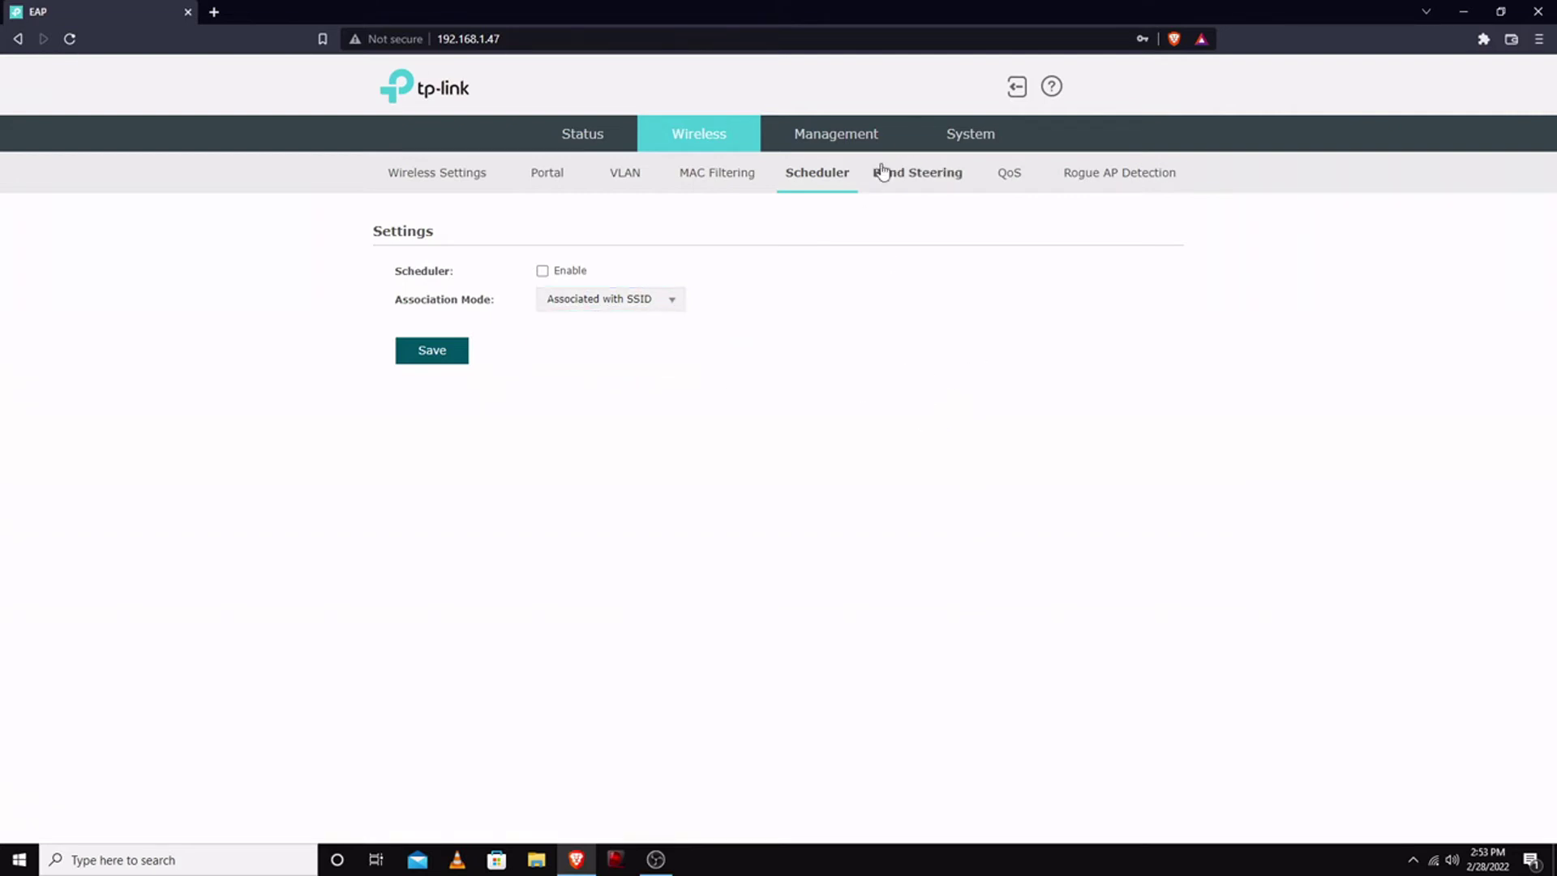
click(913, 172)
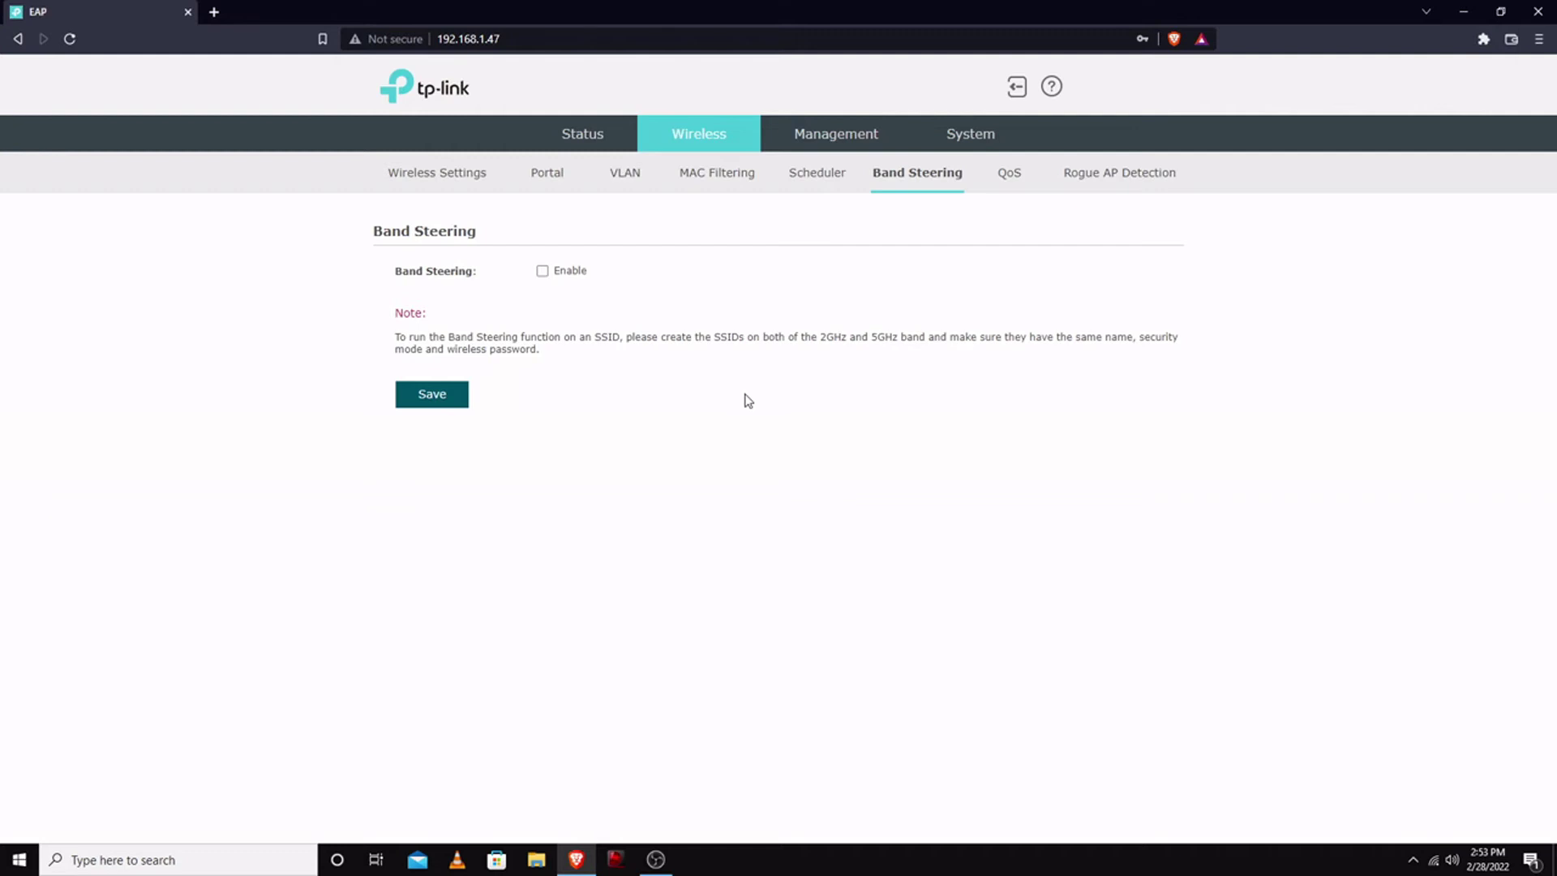
Scroll through the QoS EDCA tables, then show Rogue AP Detection with four detected APs.
click(1019, 172)
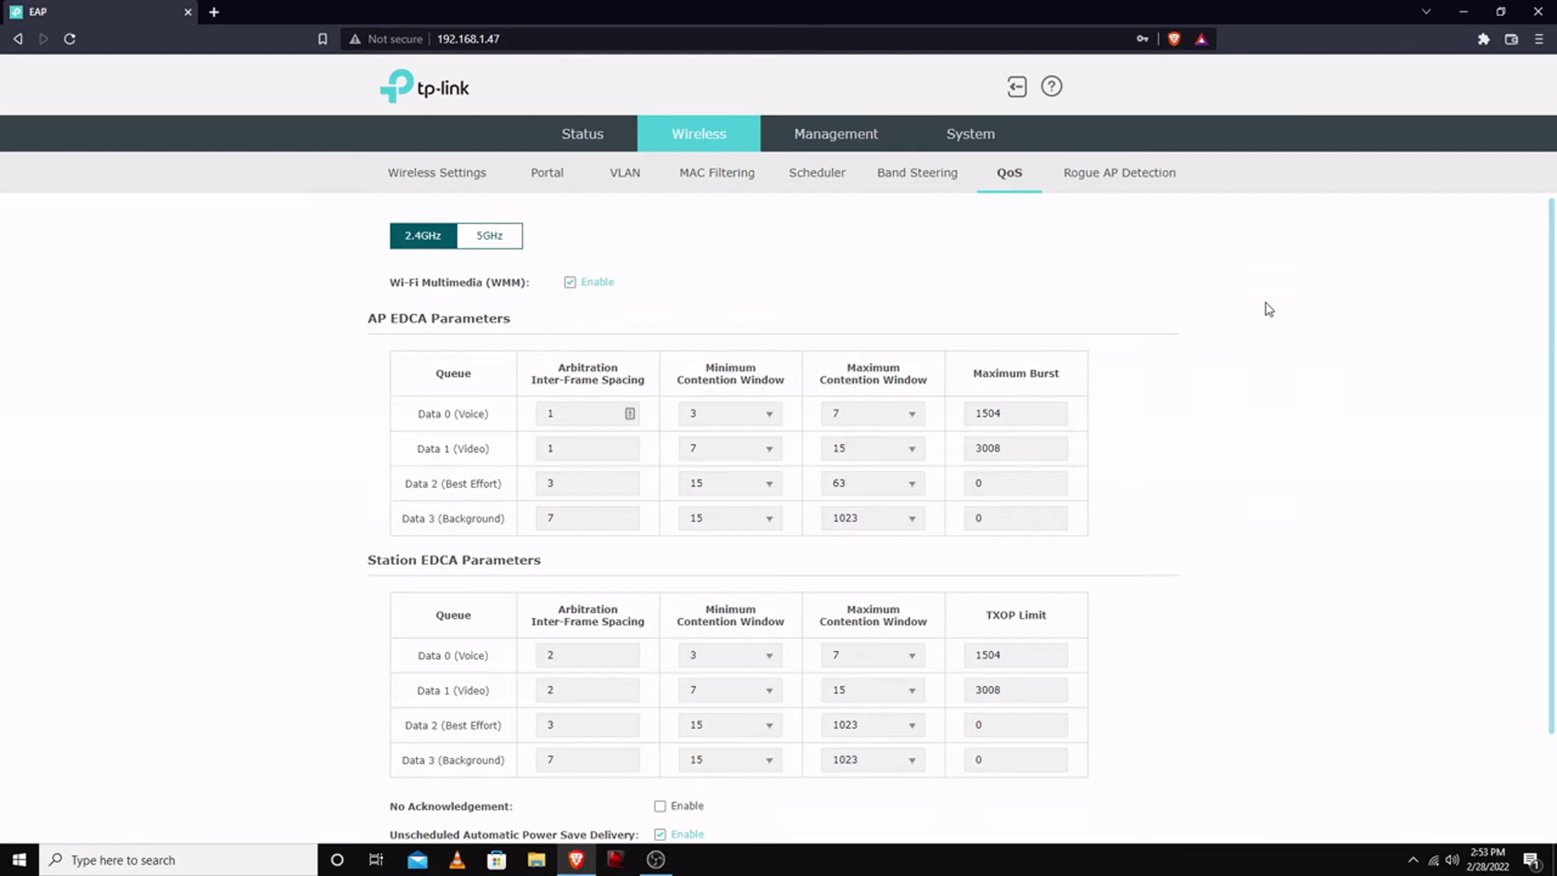
scroll(1270, 309, down, 3)
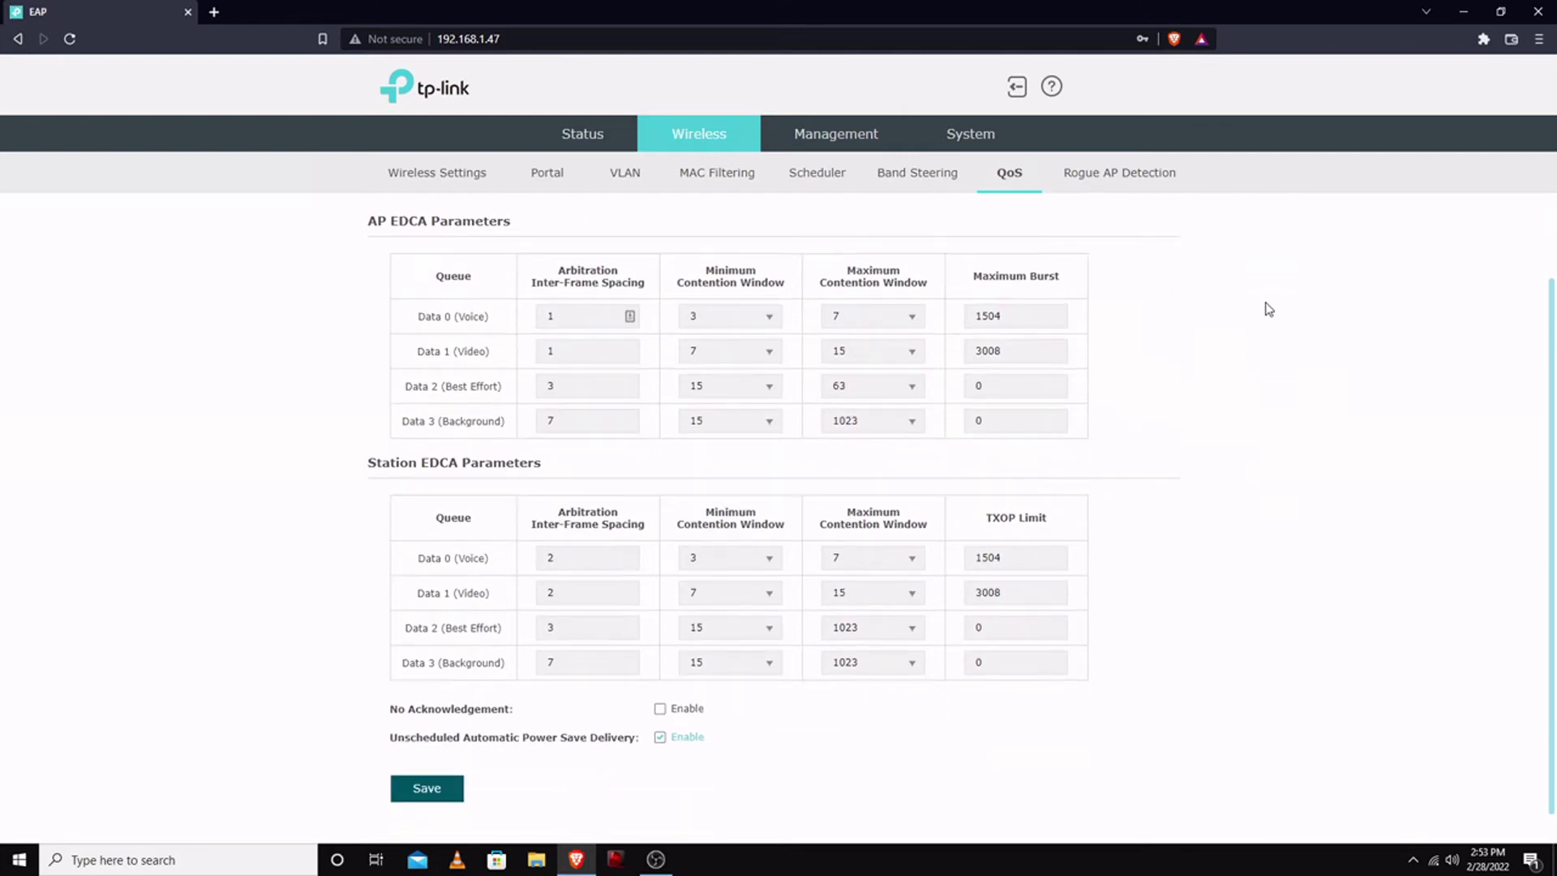
scroll(1269, 309, up, 3)
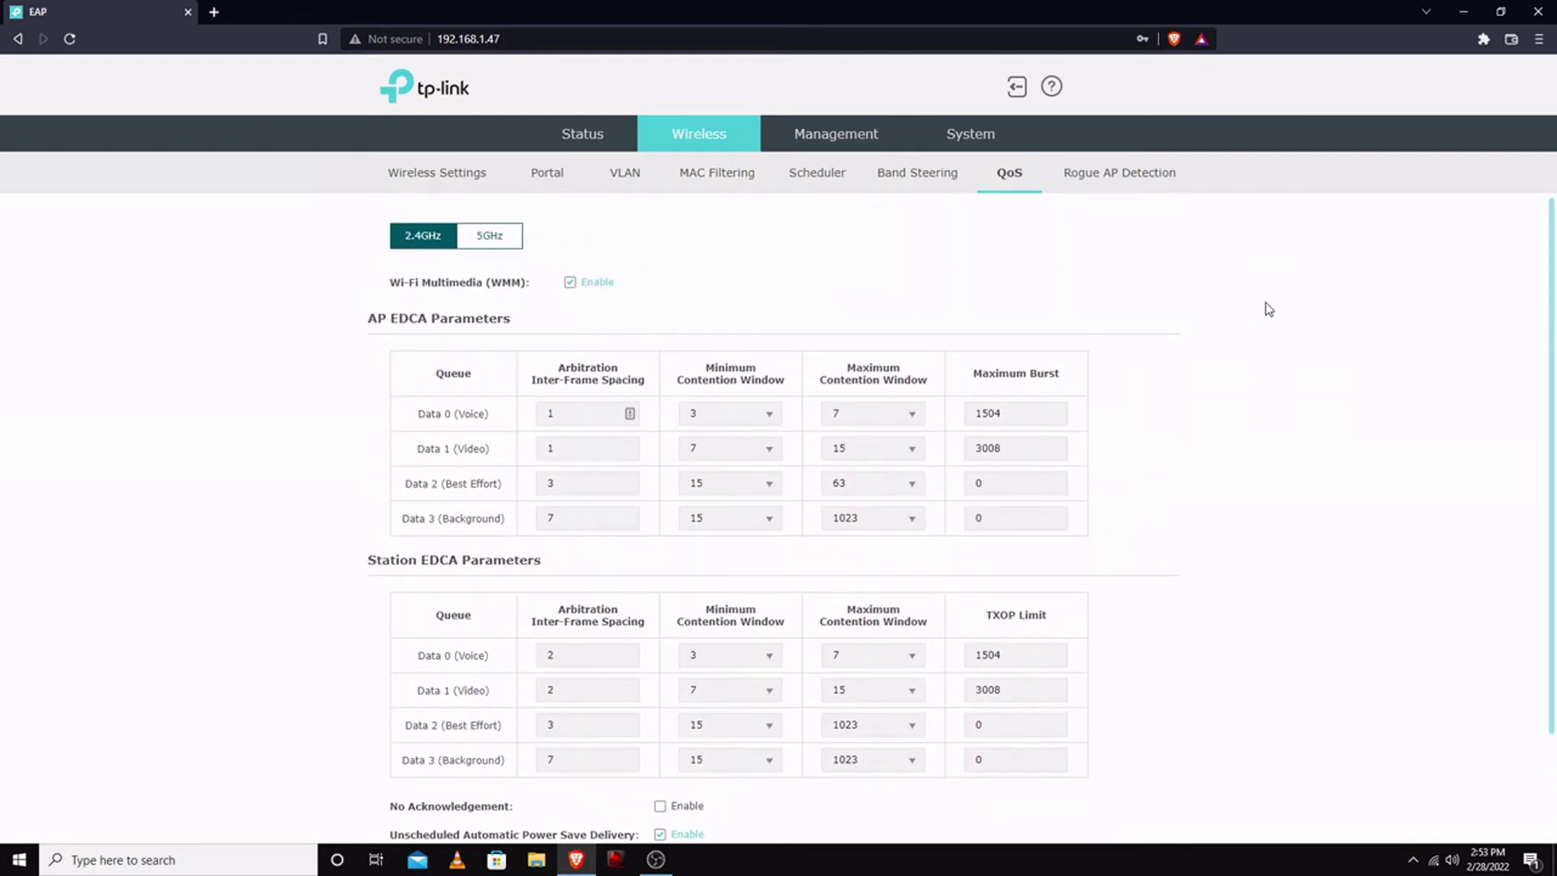
scroll(1270, 311, down, 3)
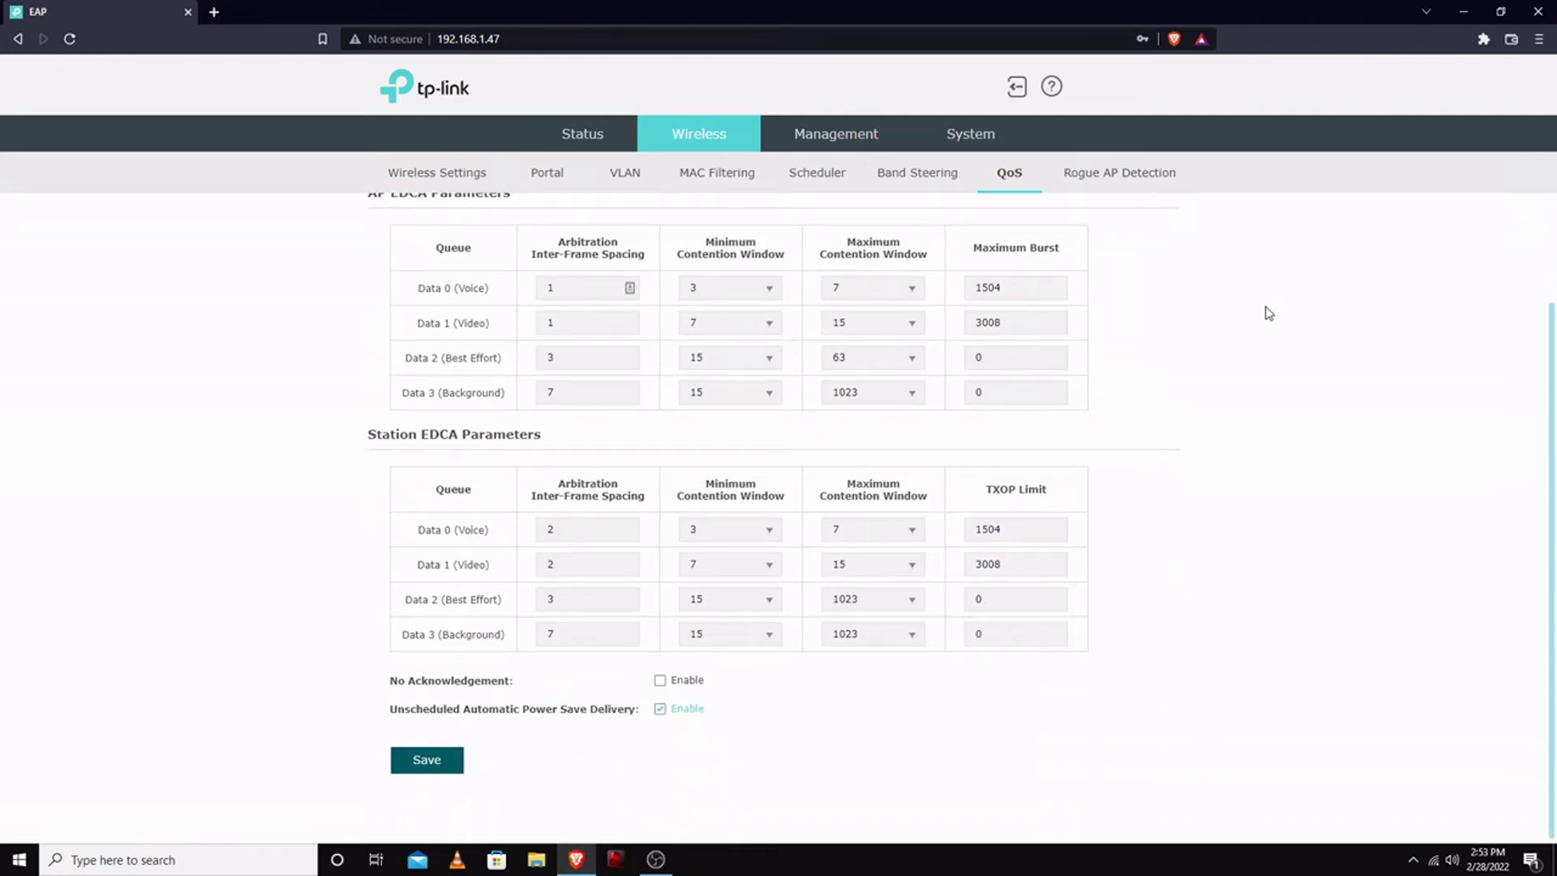
scroll(1269, 314, up, 3)
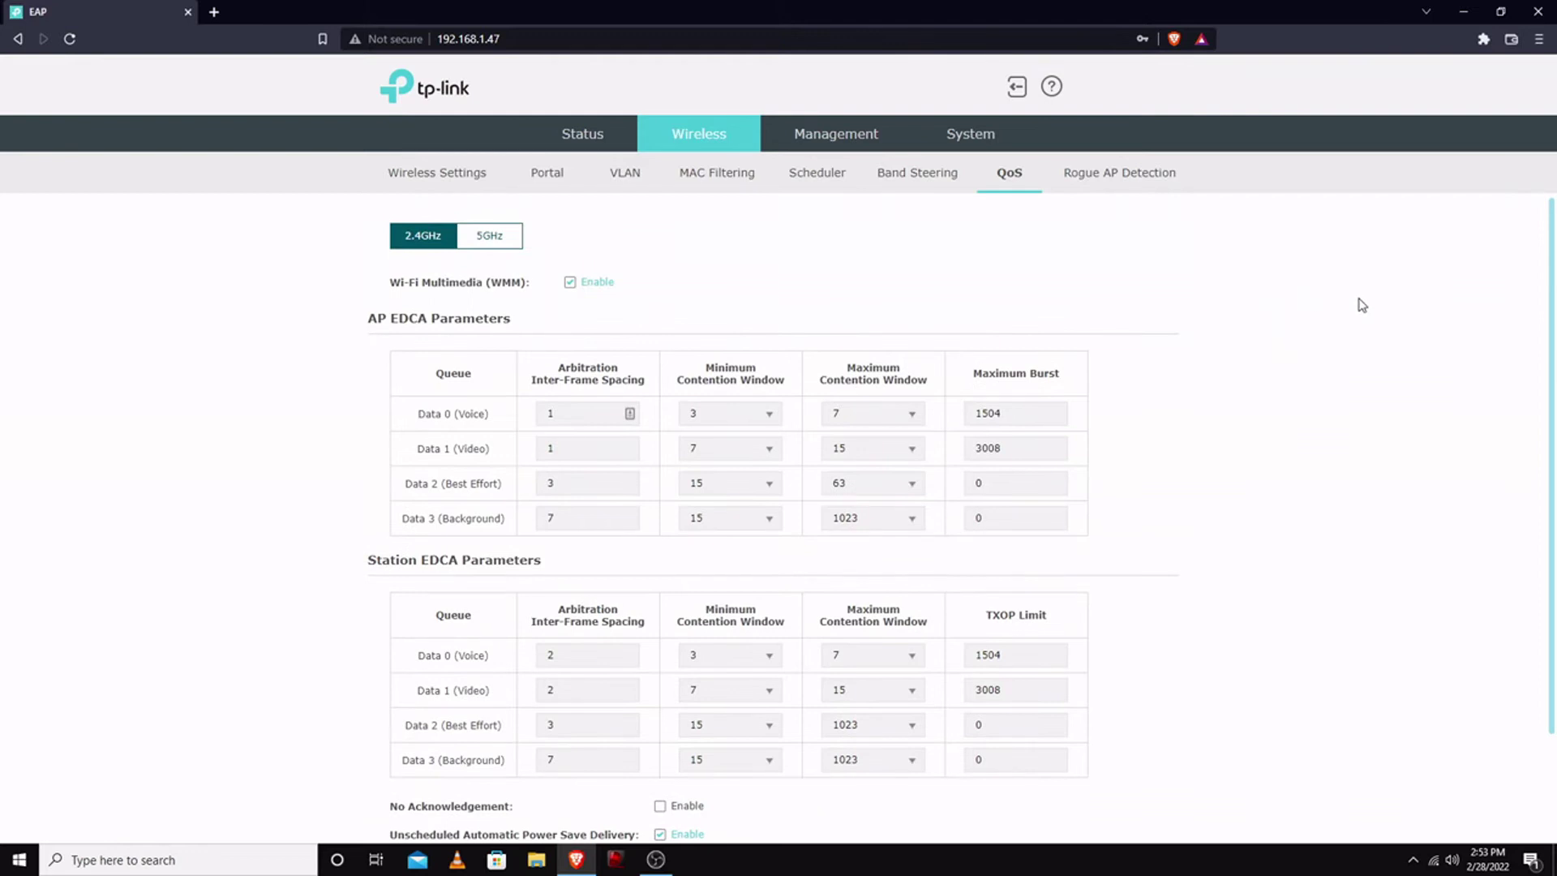
click(1096, 174)
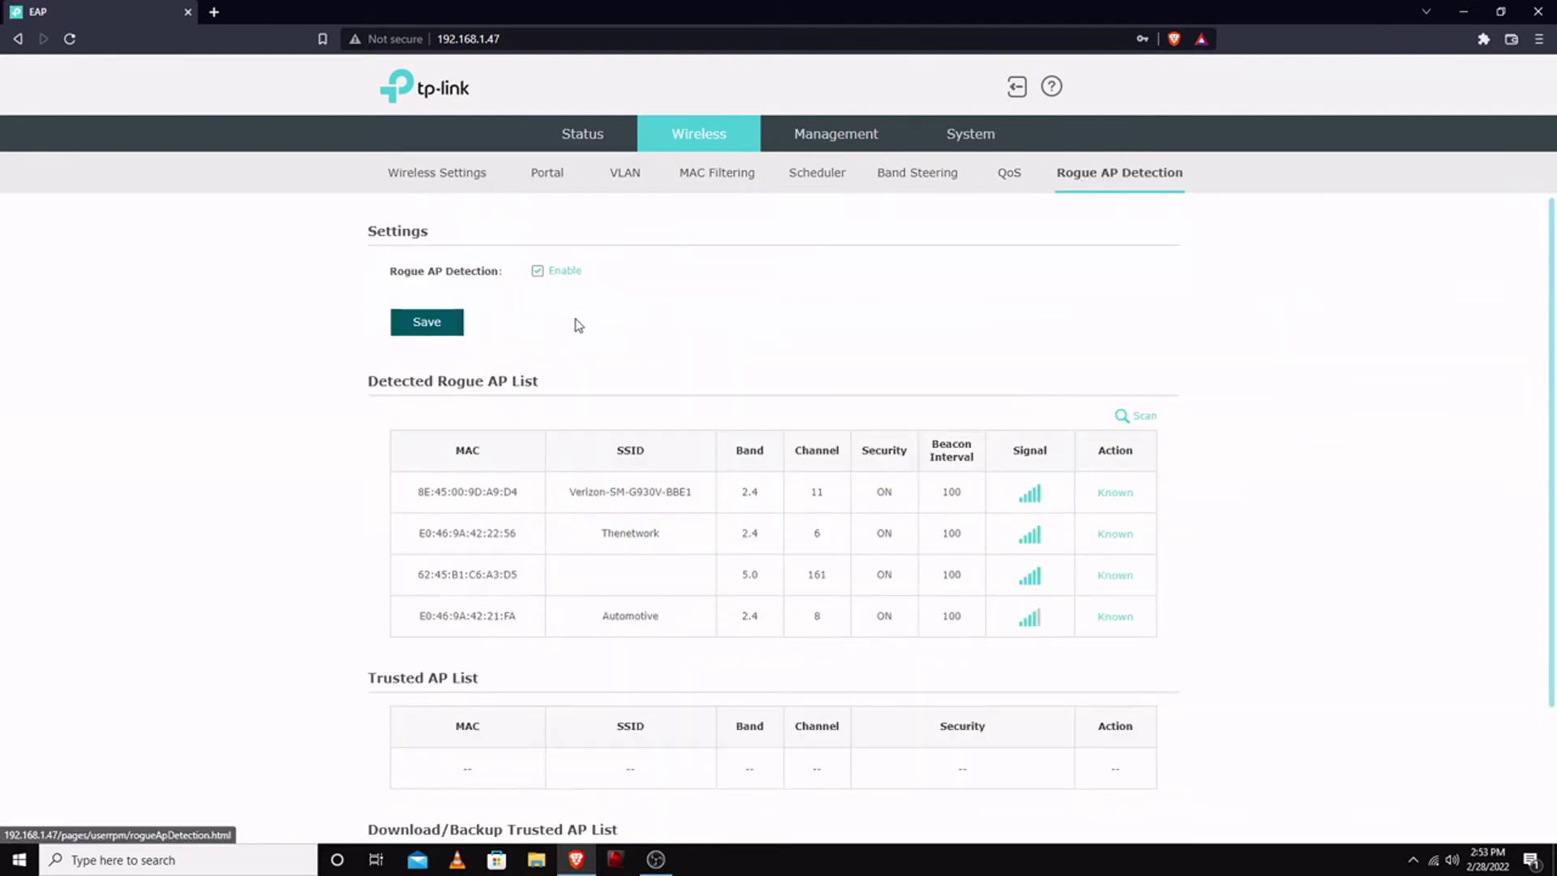
Scroll the rogue AP list, then show Management network settings with Dynamic IP and fallback 192.168.0.254.
scroll(1067, 281, down, 2)
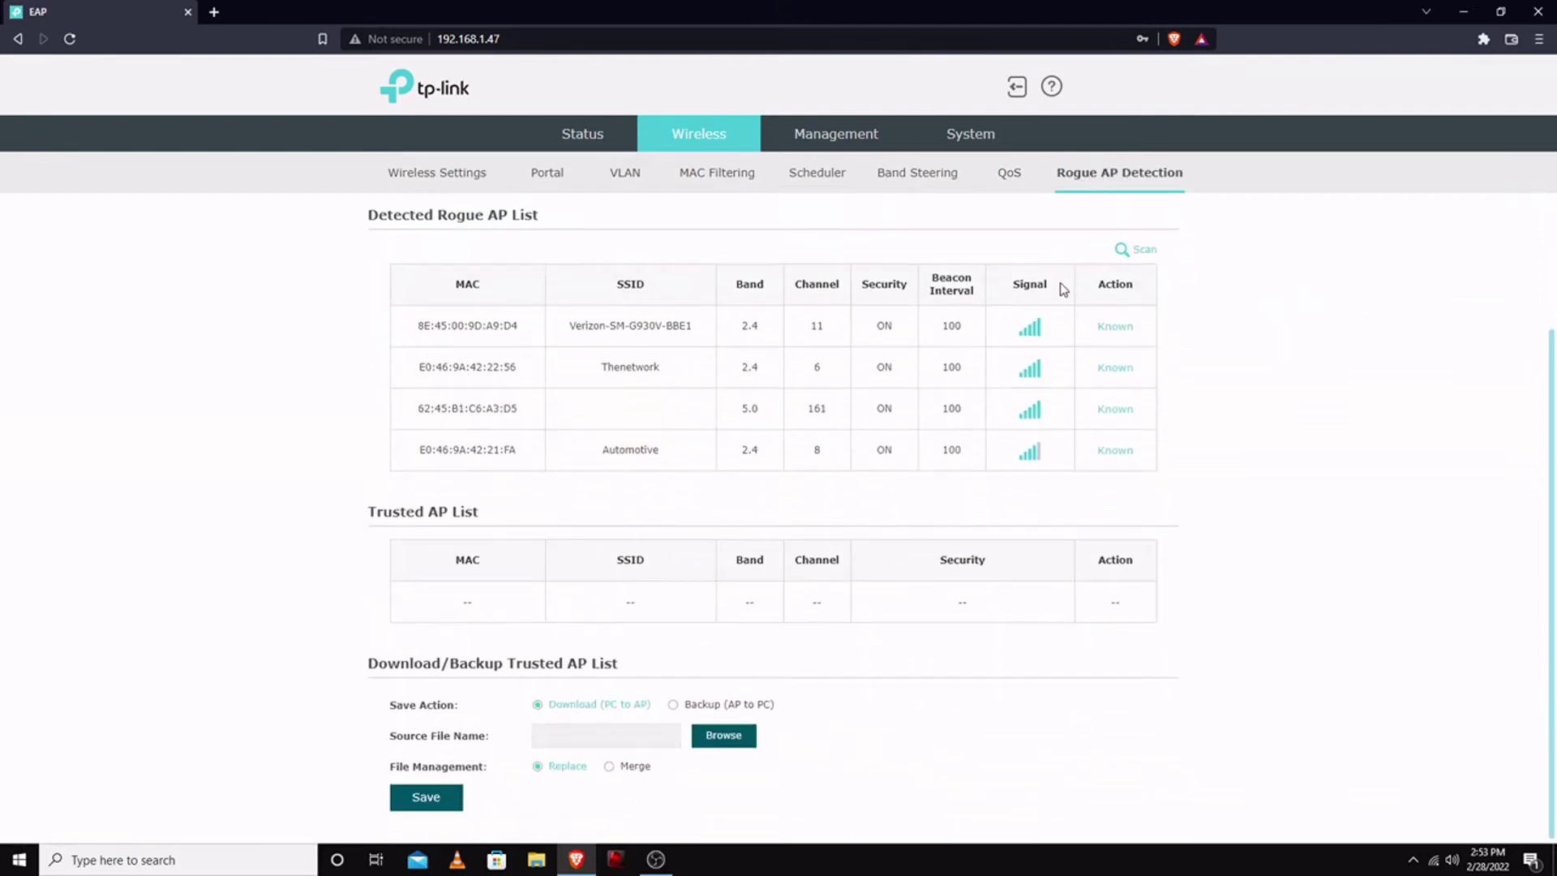
scroll(1106, 445, up, 2)
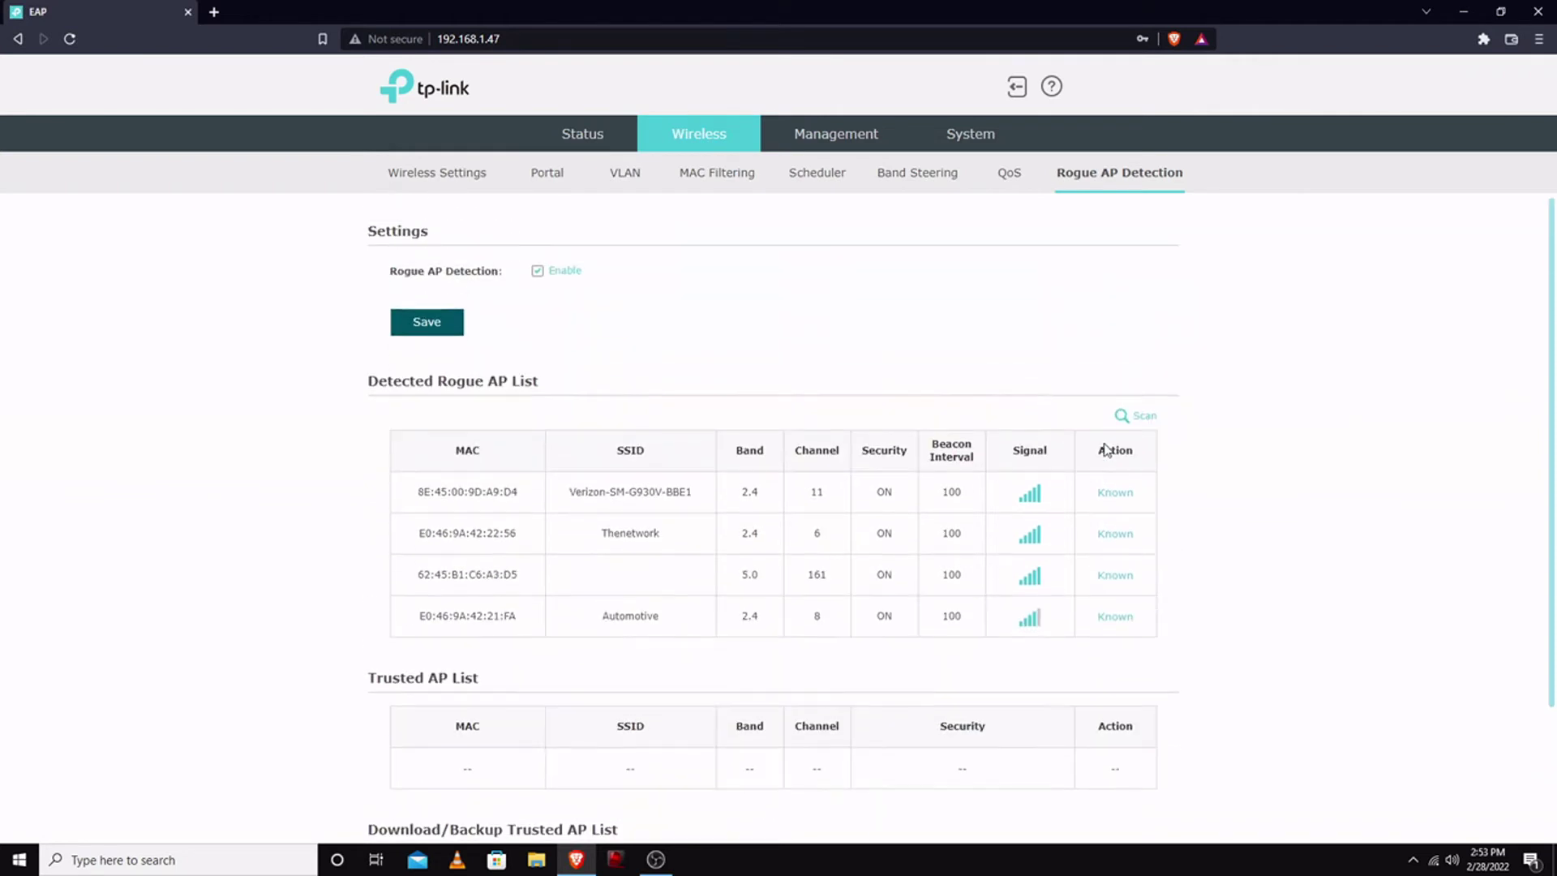
scroll(1106, 448, down, 2)
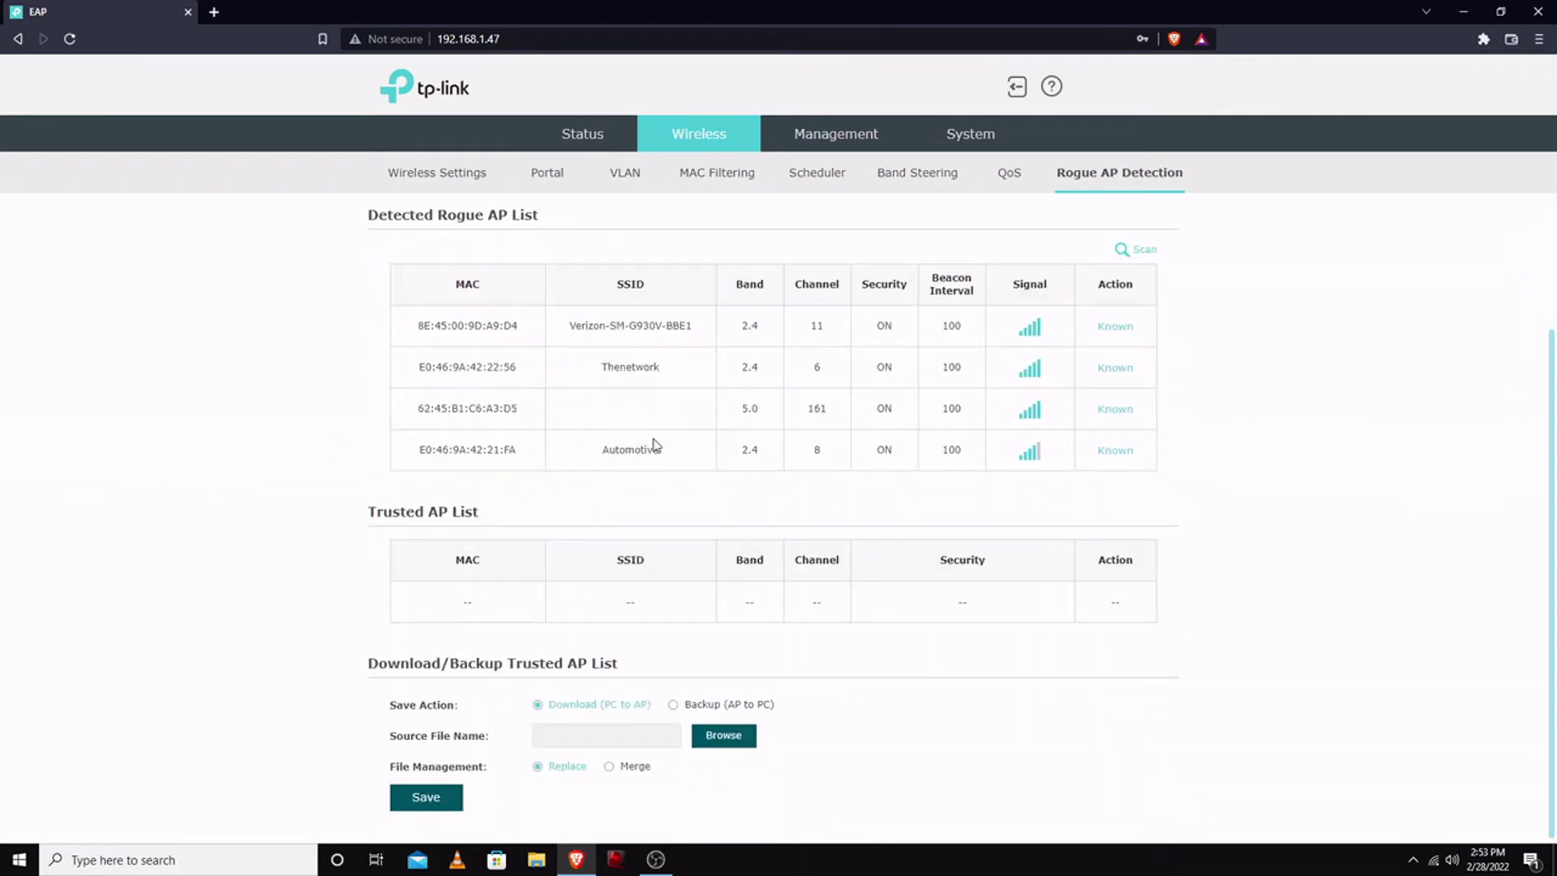
scroll(1425, 543, up, 2)
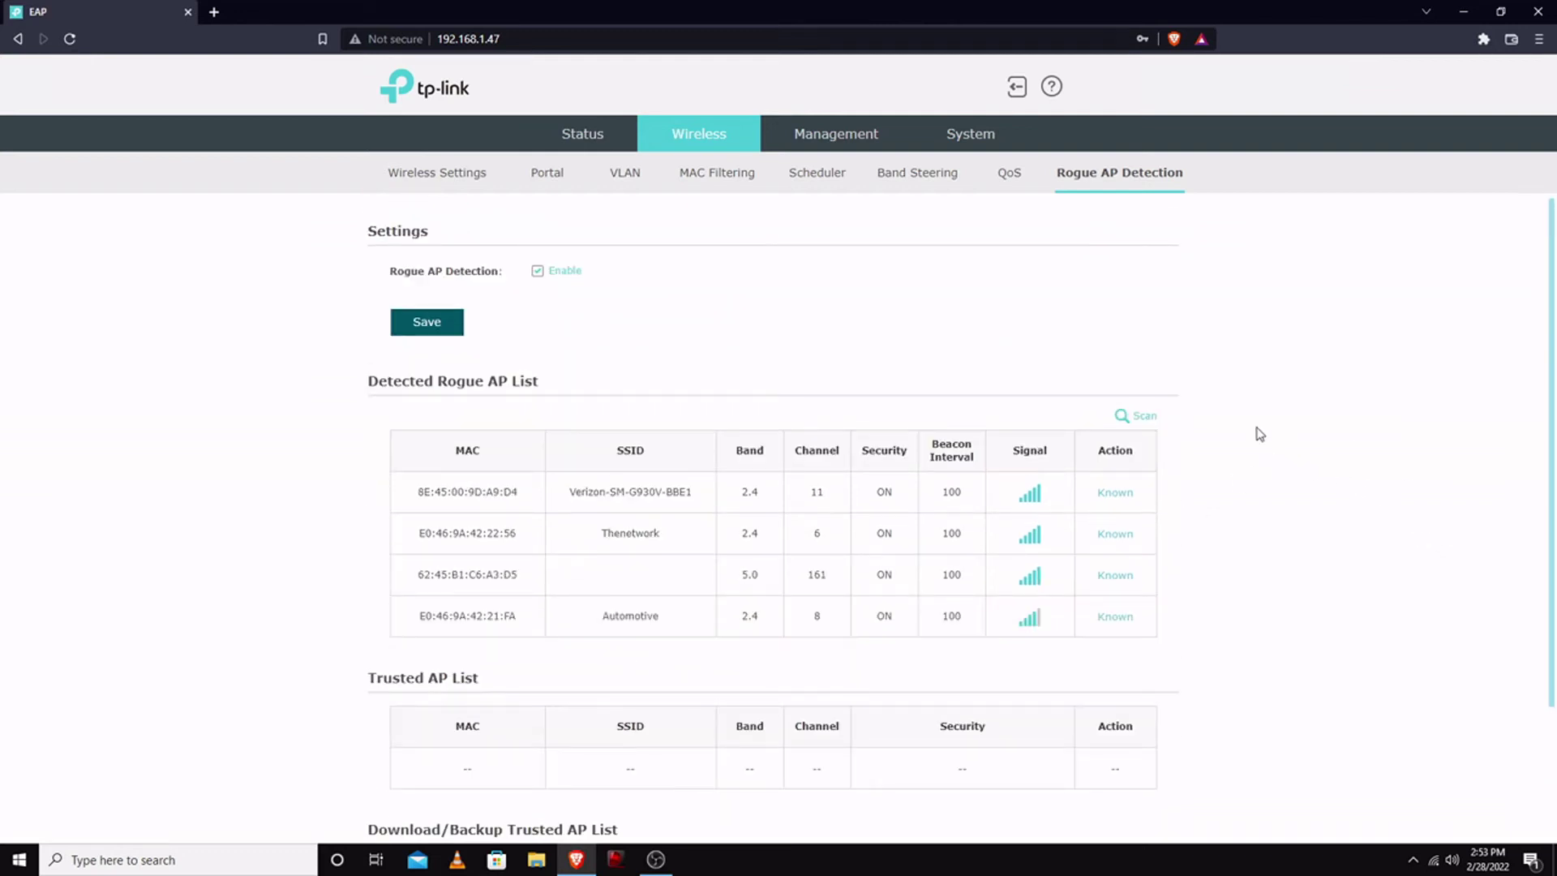
click(810, 135)
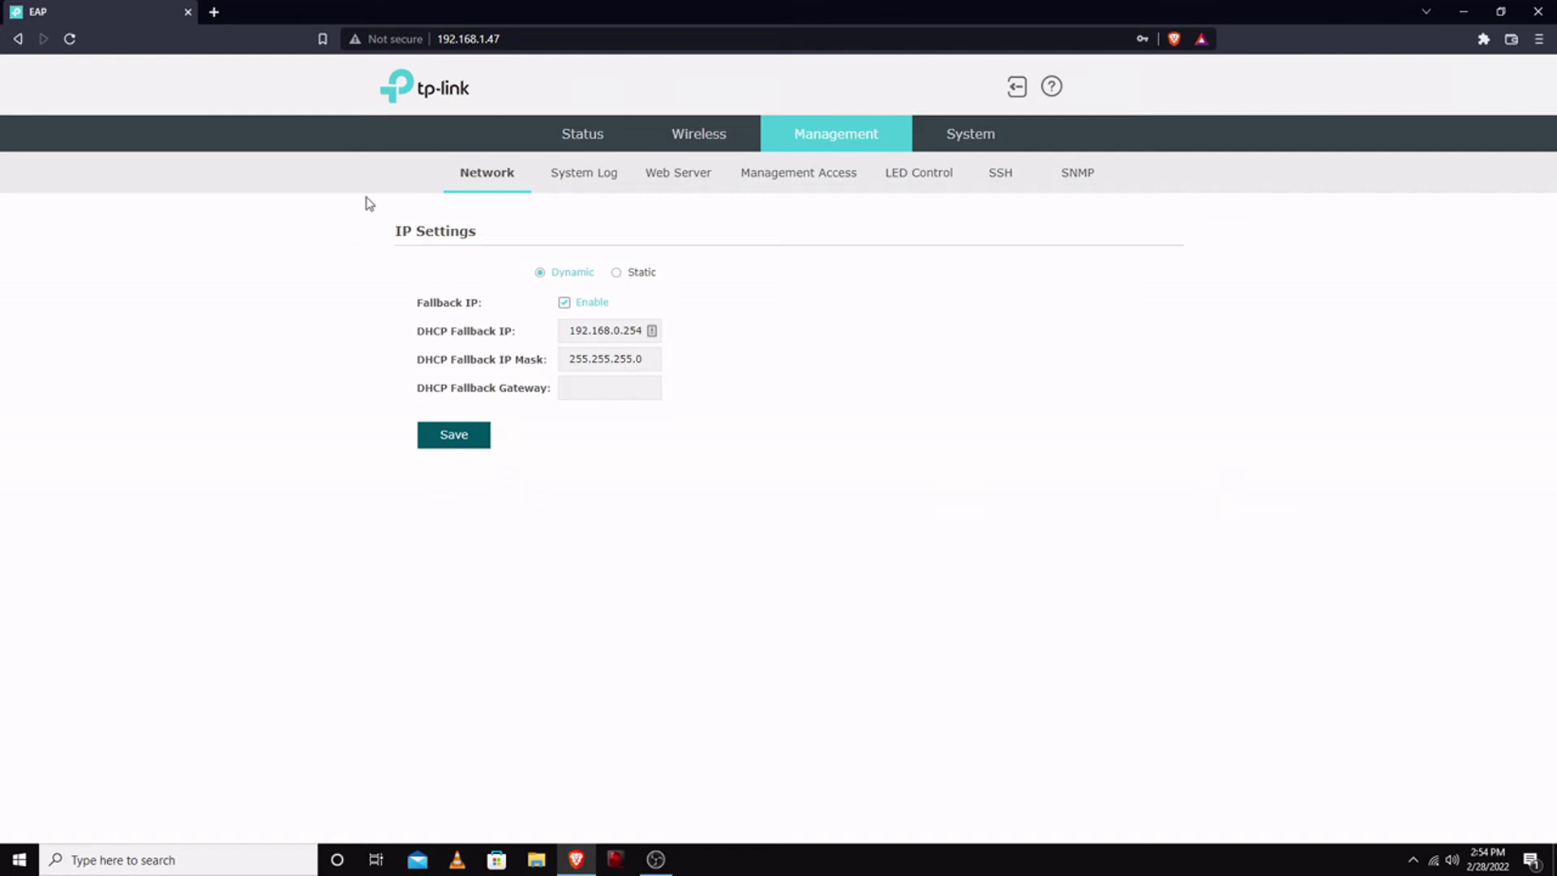
Review the system log, web server ports and management access settings, ending on LED Control.
click(602, 175)
scroll(1026, 338, down, 5)
scroll(1034, 403, up, 5)
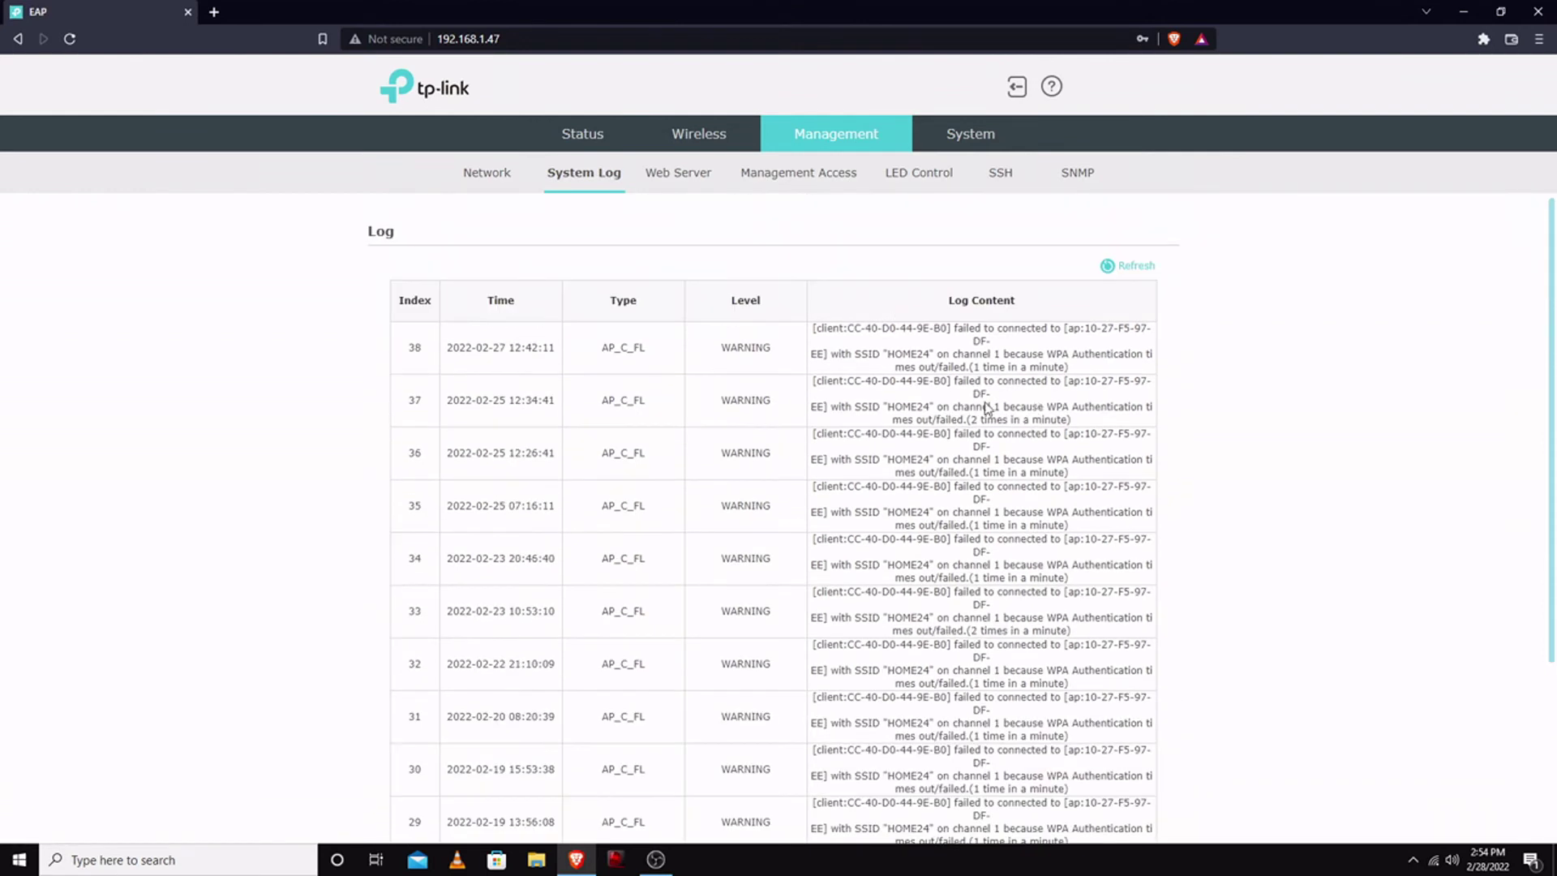
click(690, 175)
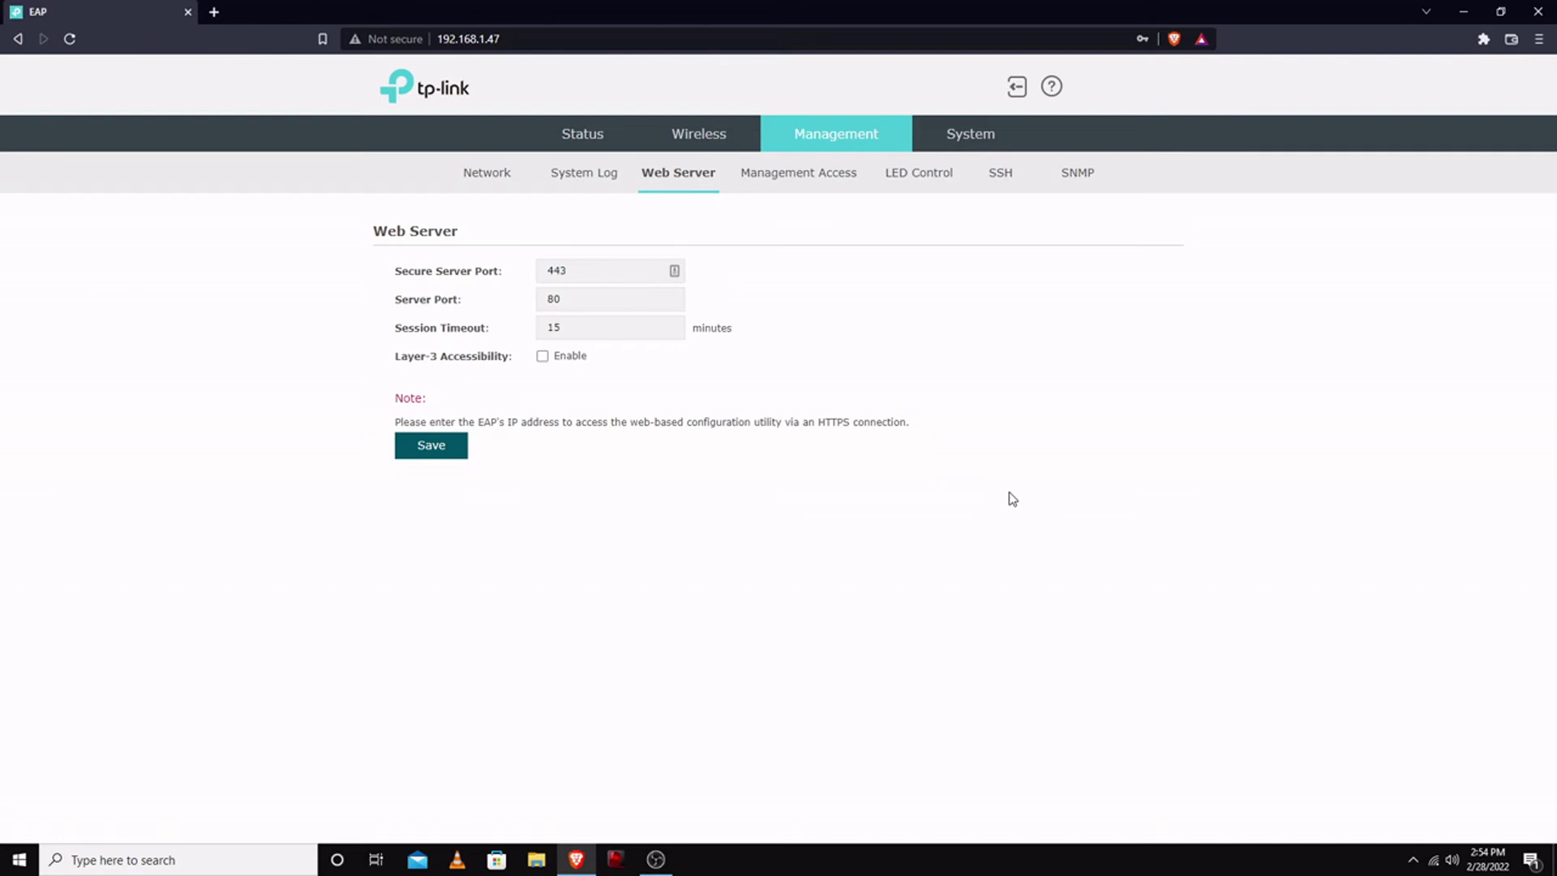
click(811, 174)
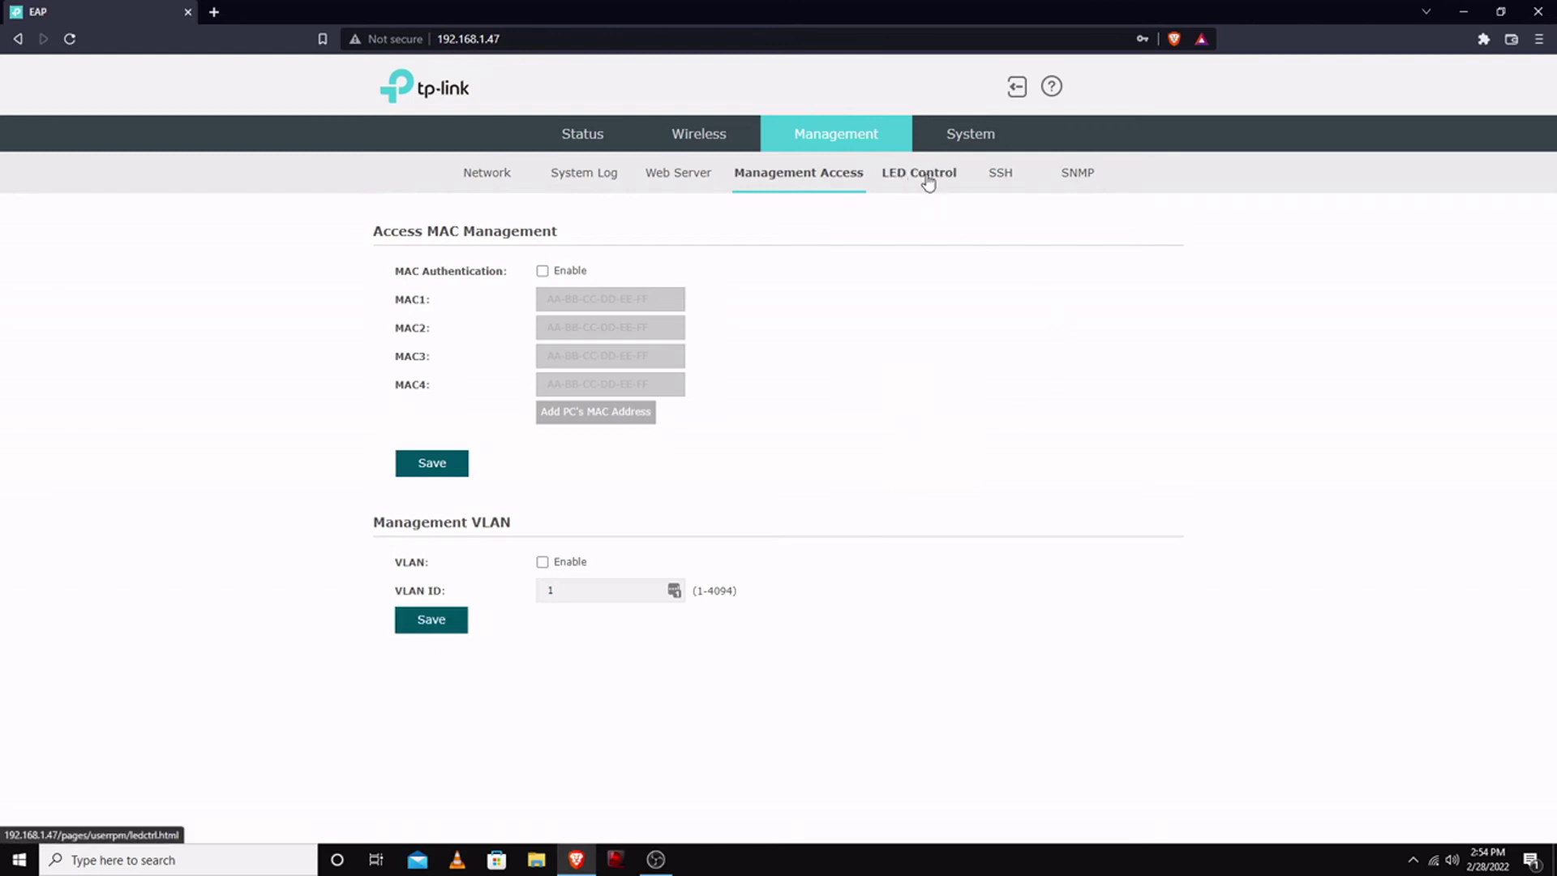
click(929, 180)
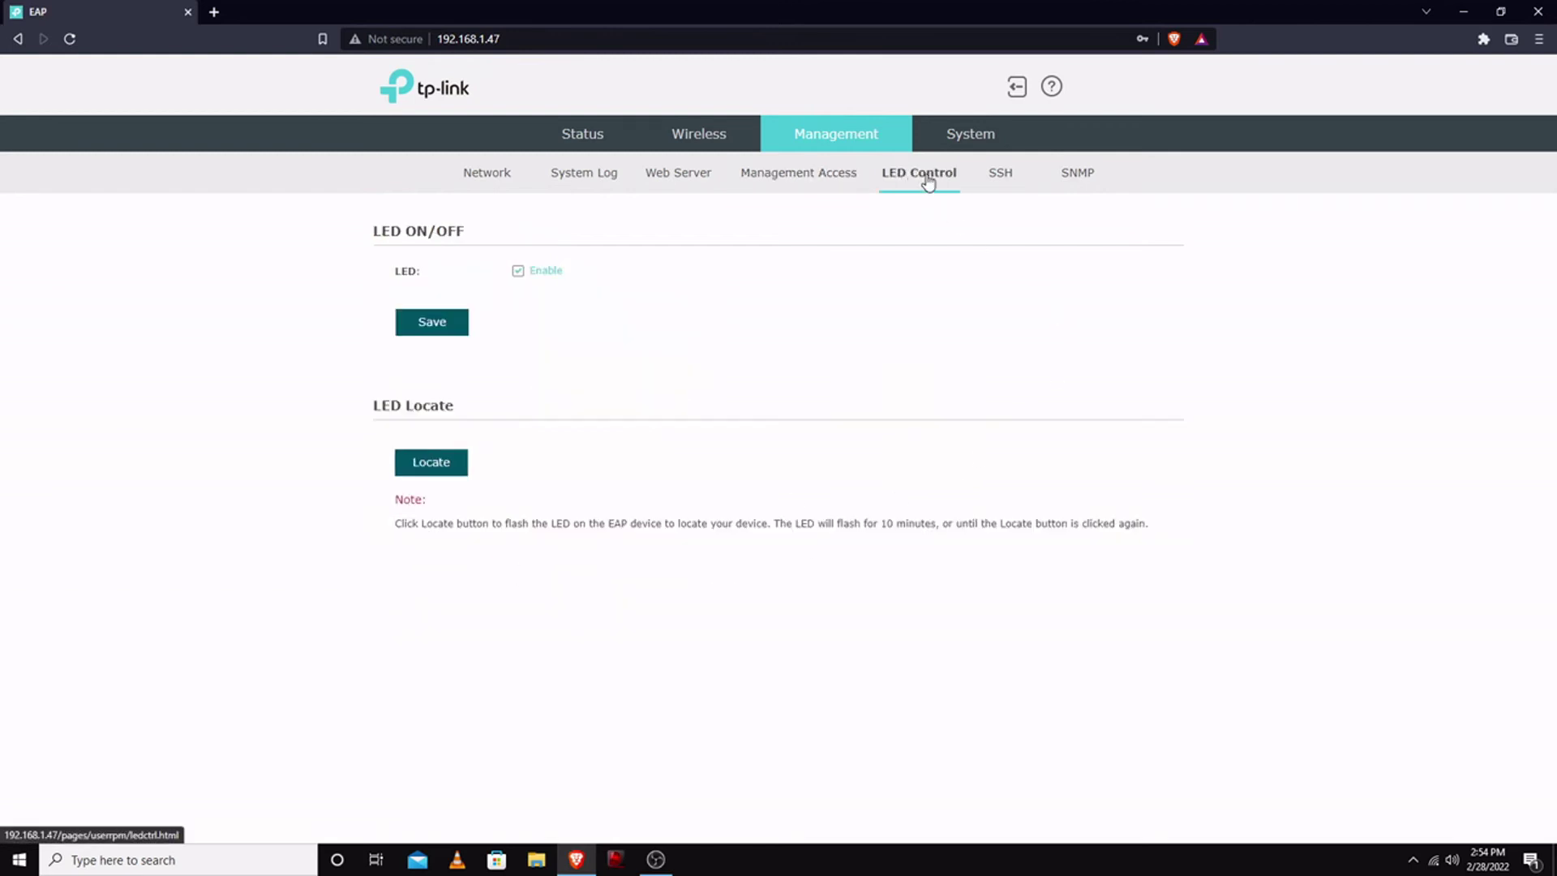
Flash the LED with Locate, view SSH and SNMP, then reach System controller settings.
click(427, 471)
click(1004, 174)
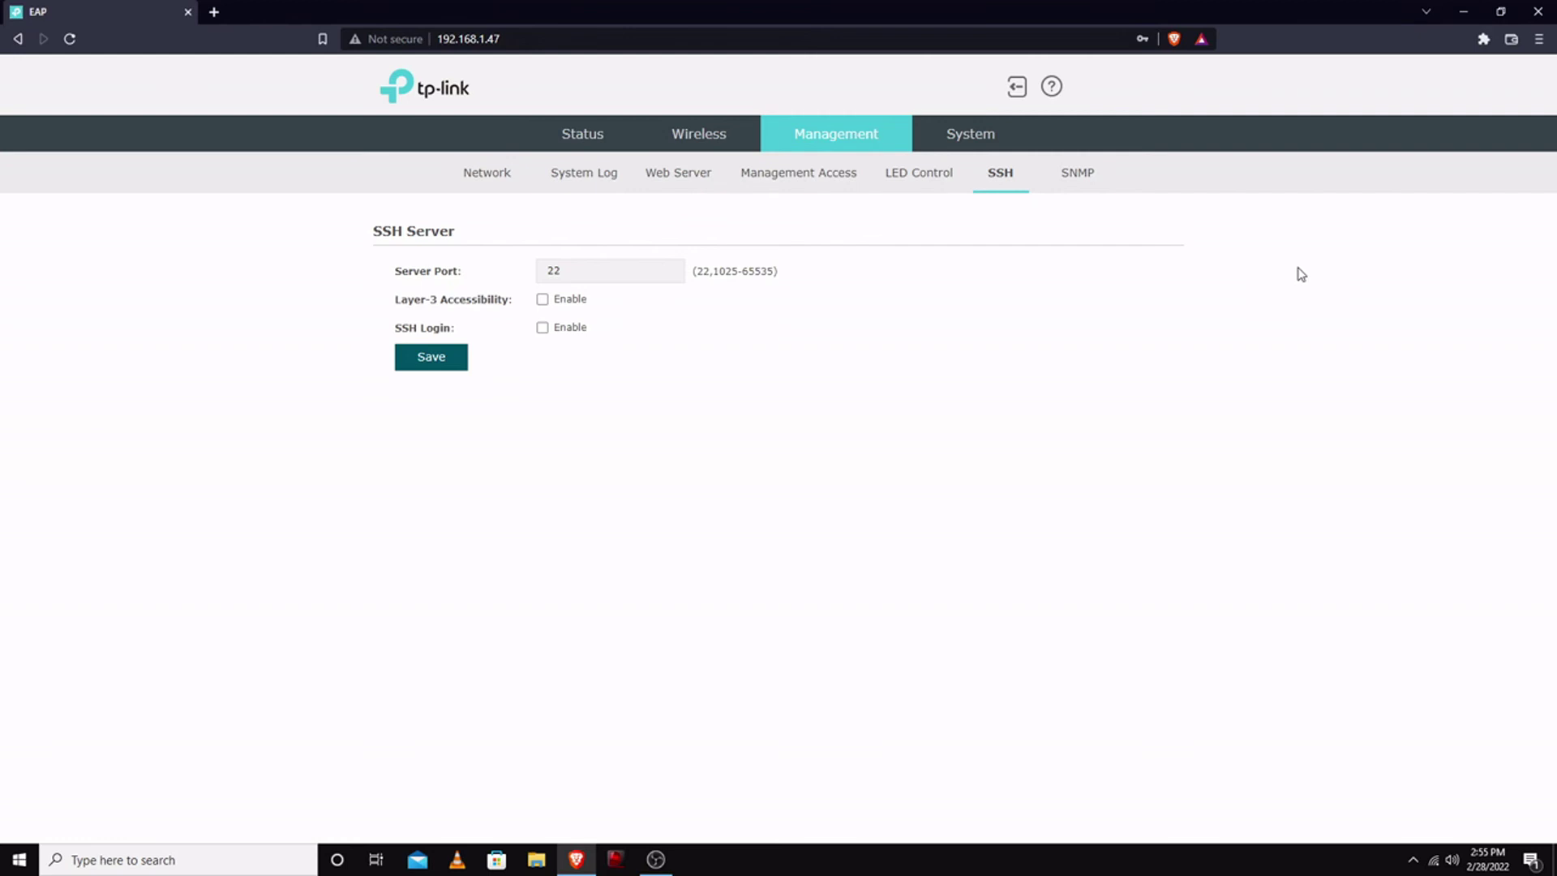
click(1078, 175)
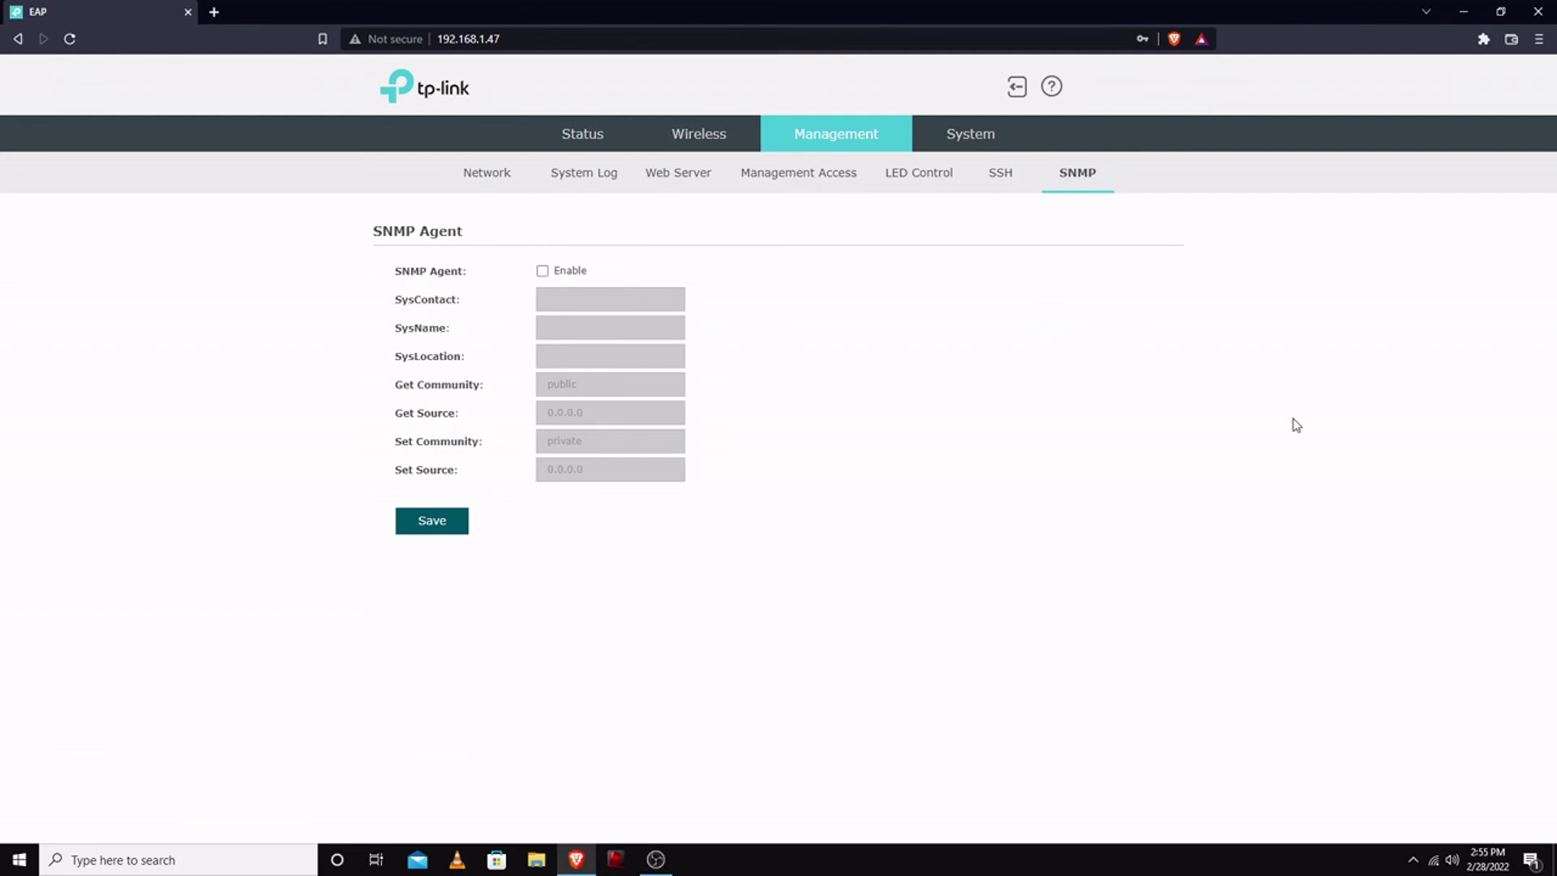
click(983, 154)
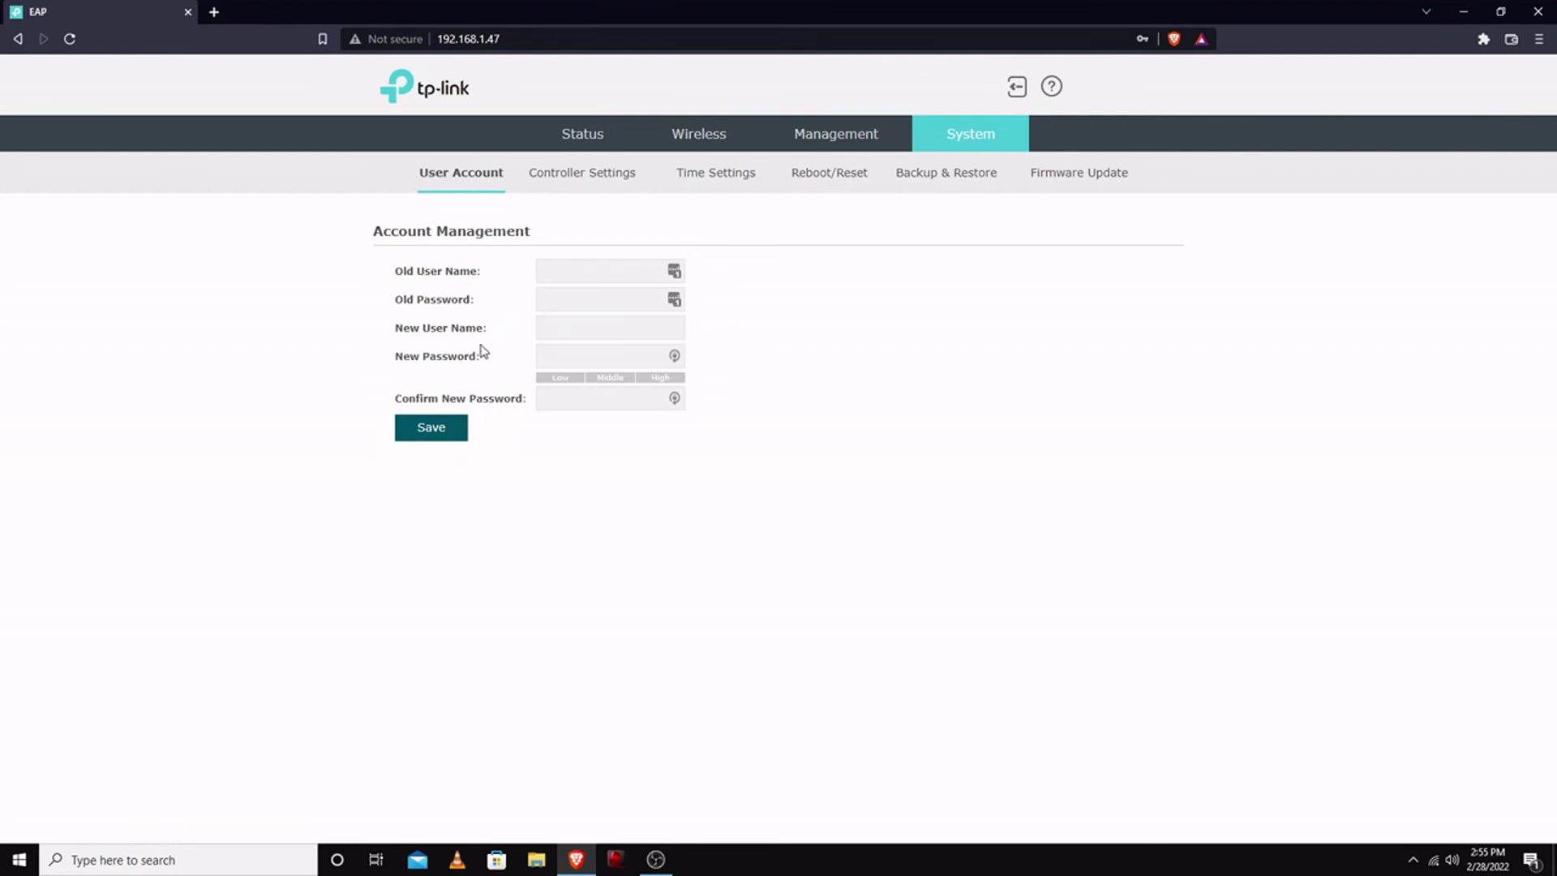
click(598, 174)
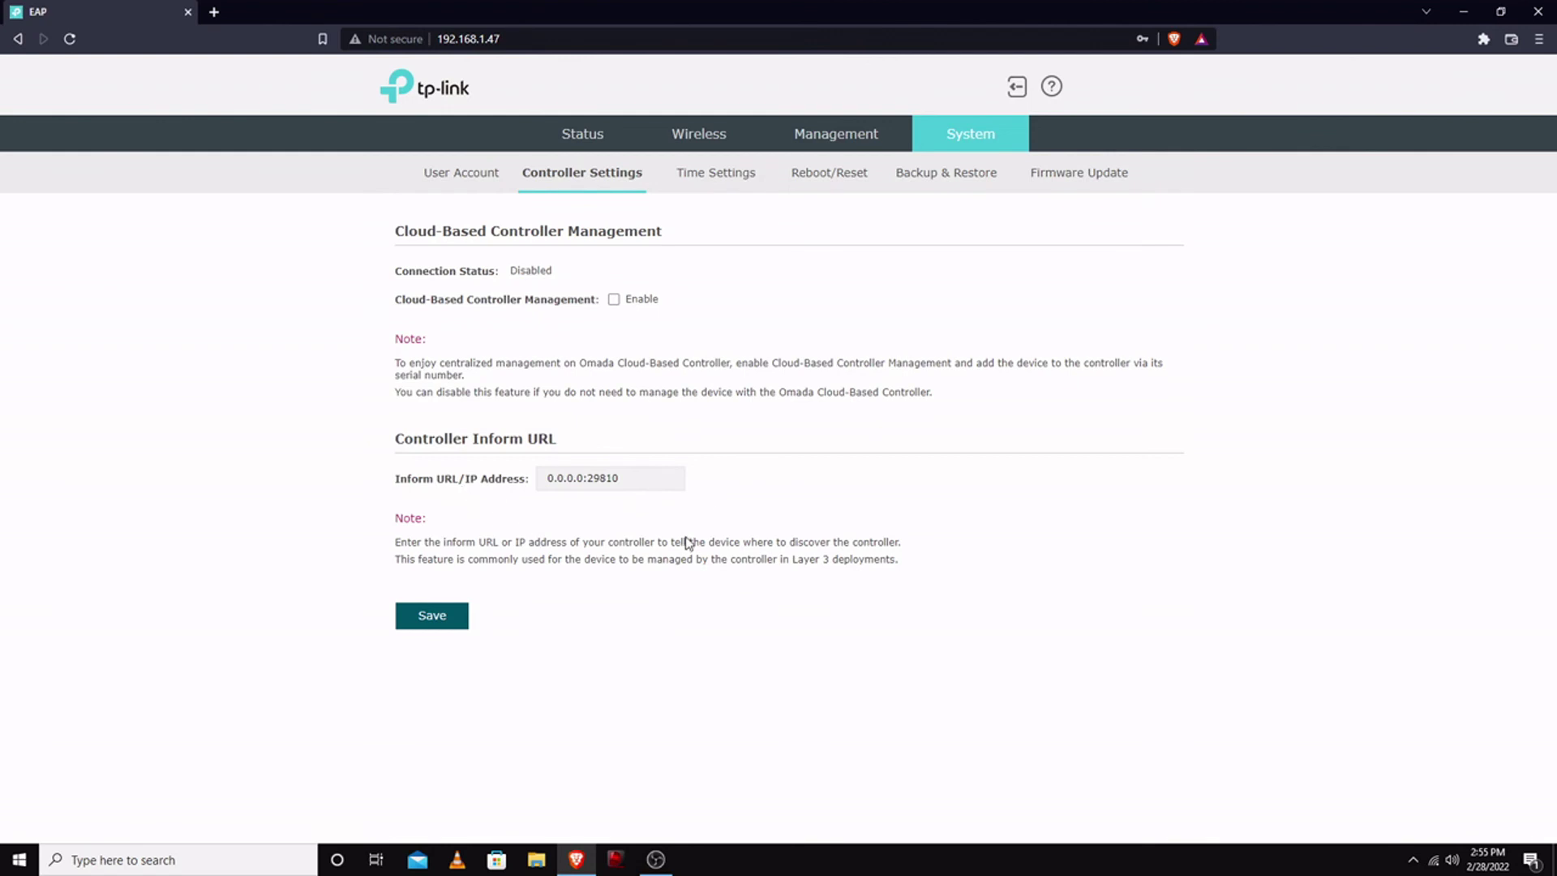
Step through Time Settings, Reboot/Reset and Backup & Restore to the Firmware Update page.
click(718, 175)
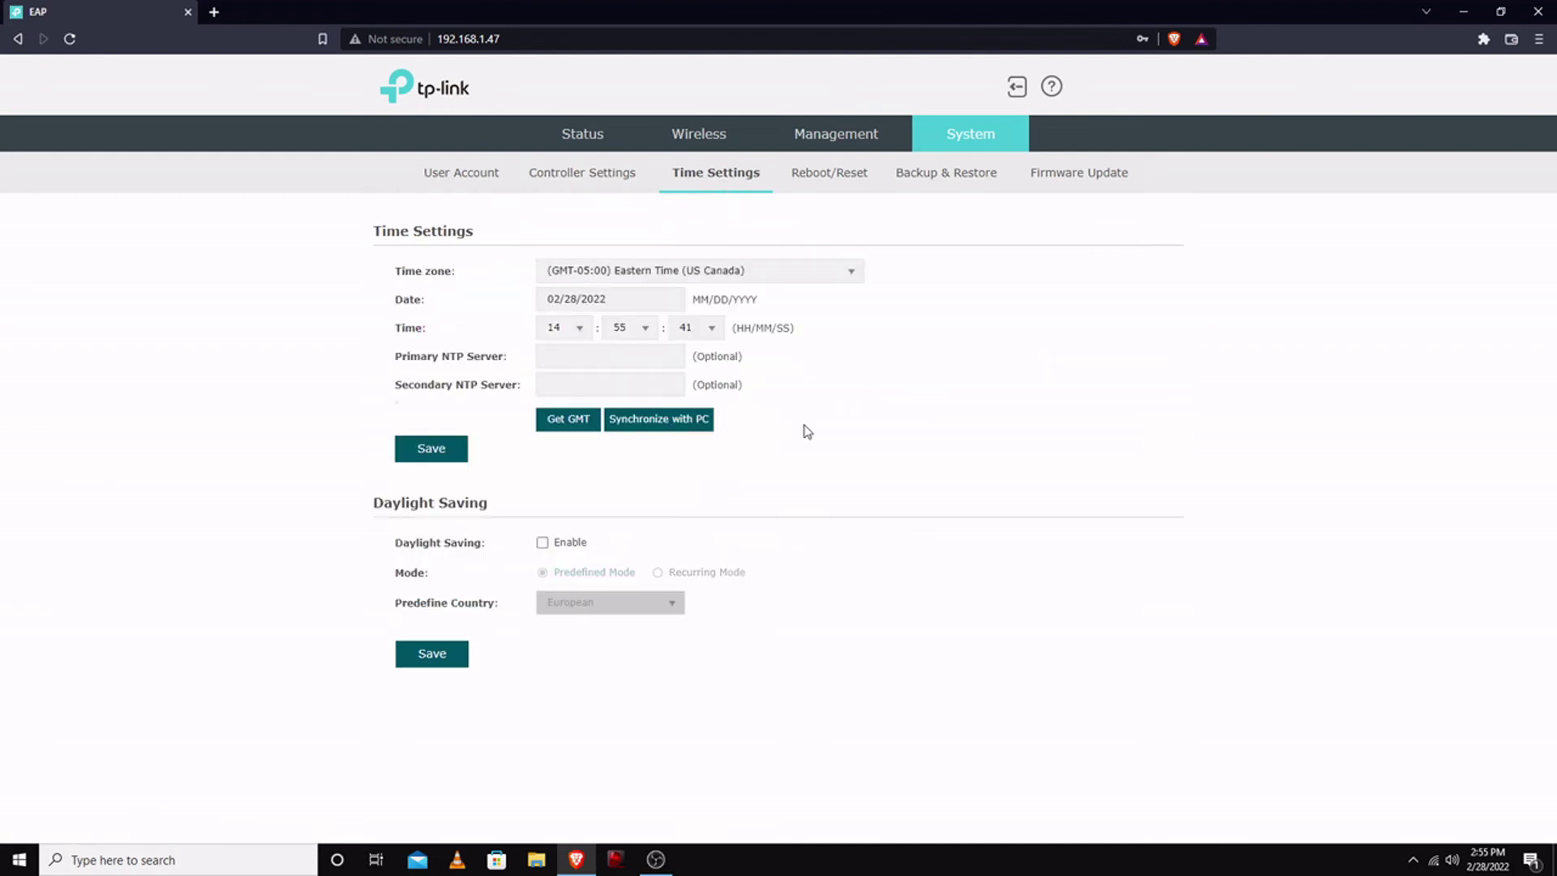
click(835, 184)
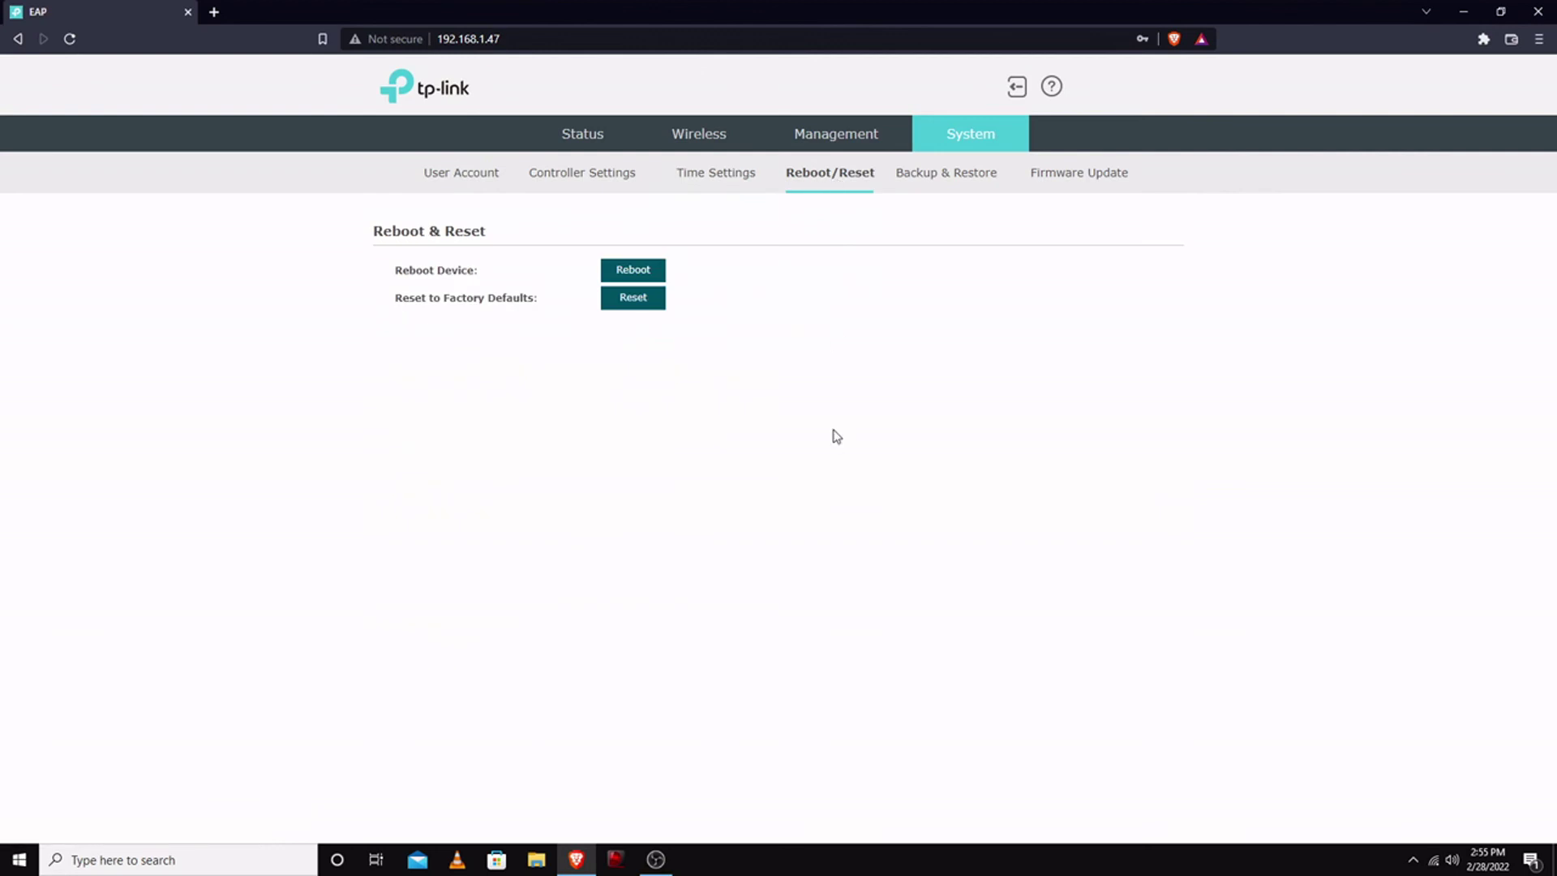
click(939, 178)
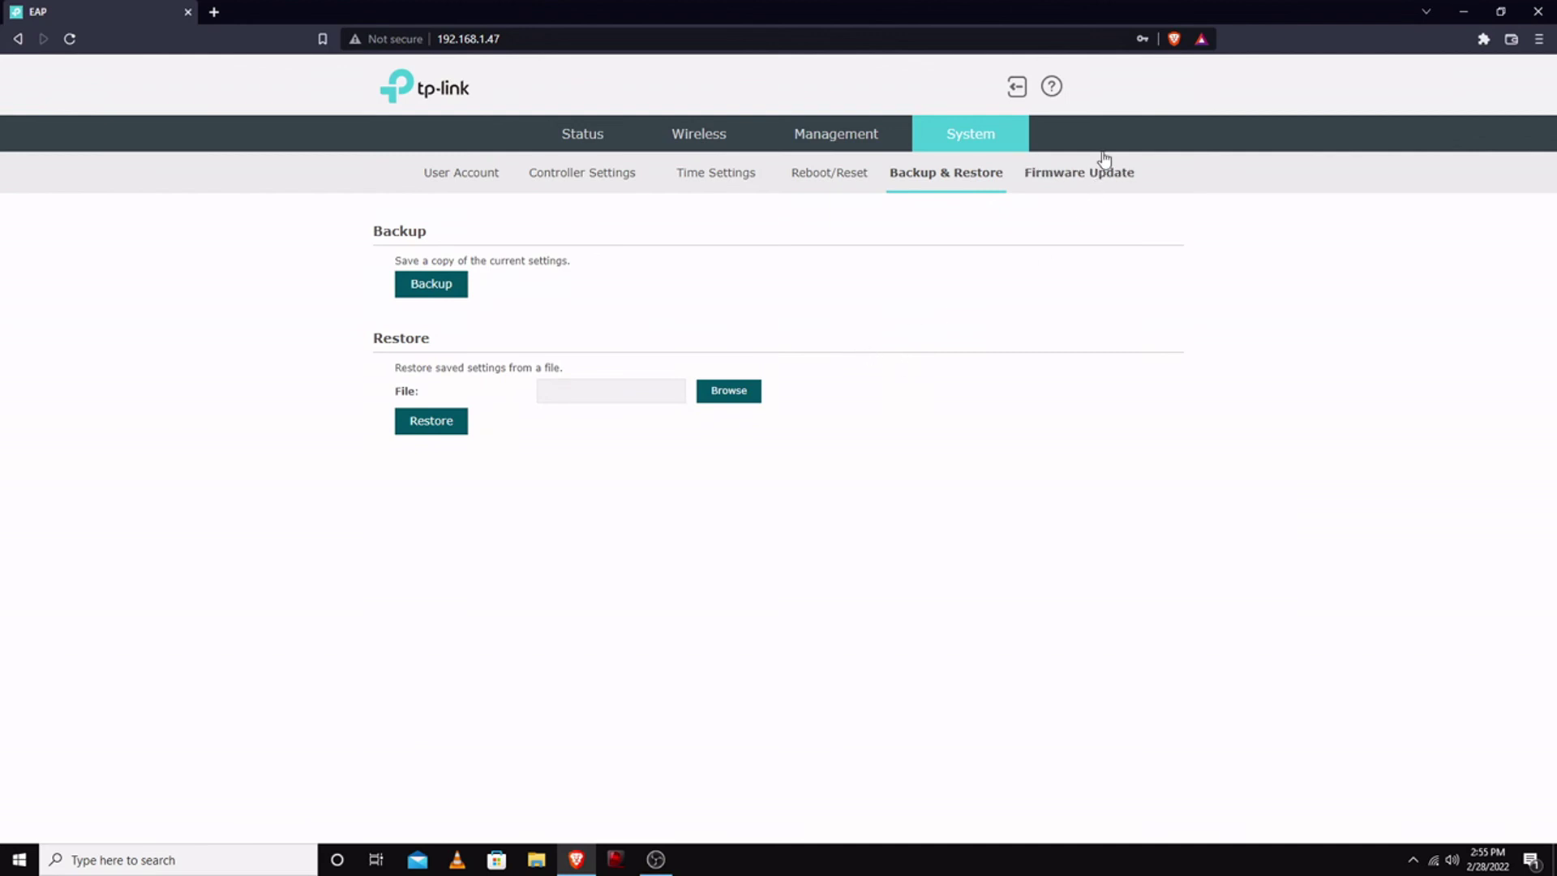
click(1082, 179)
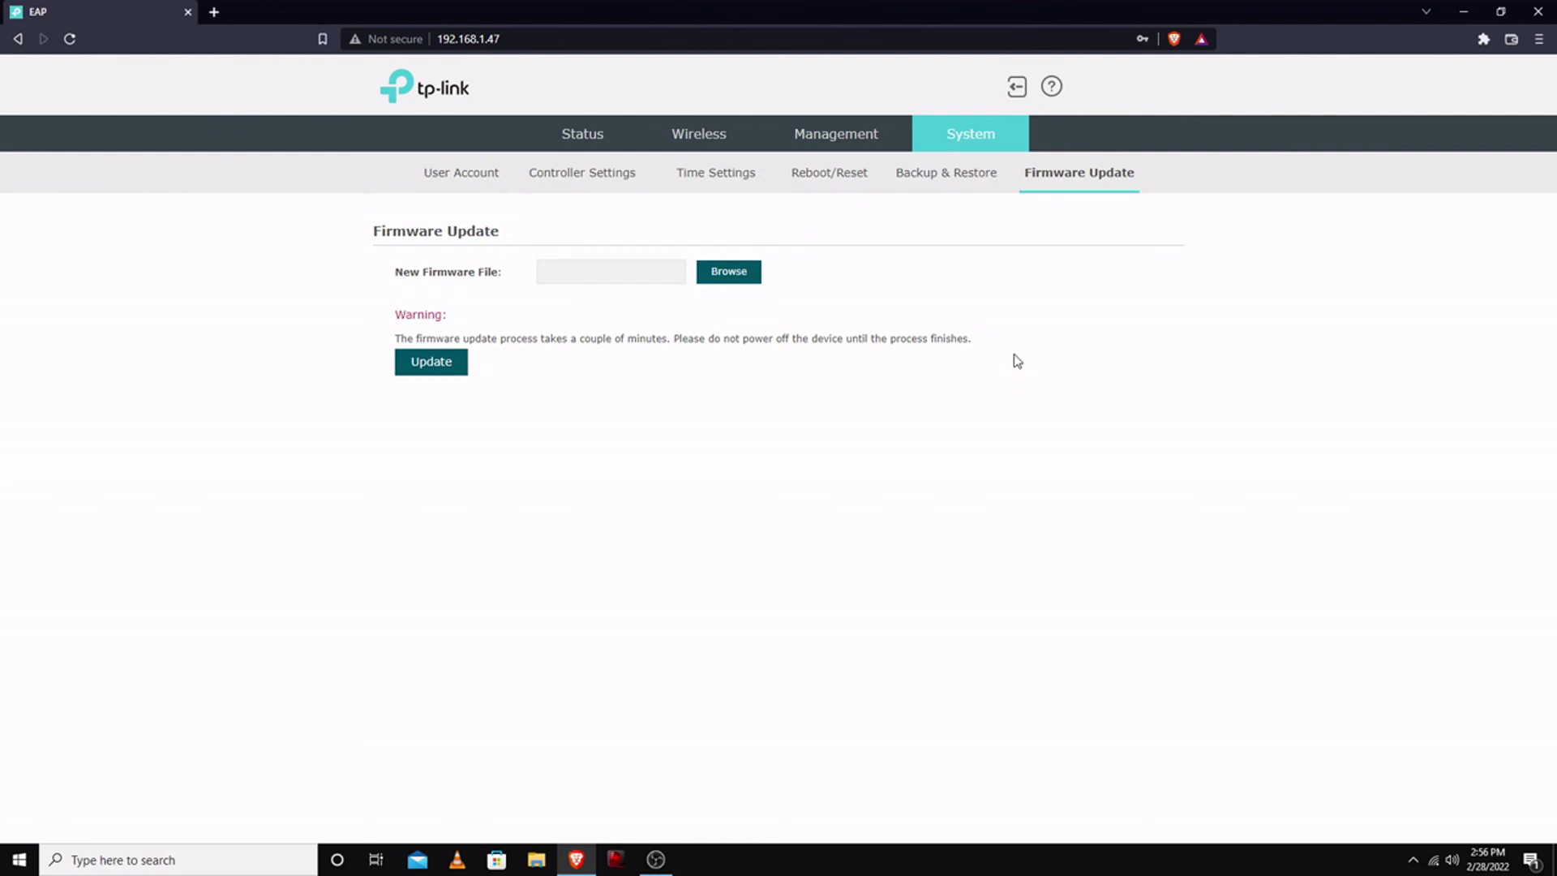
Return to Device Information, showing firmware 1.0.5 and 46 days of uptime.
click(584, 138)
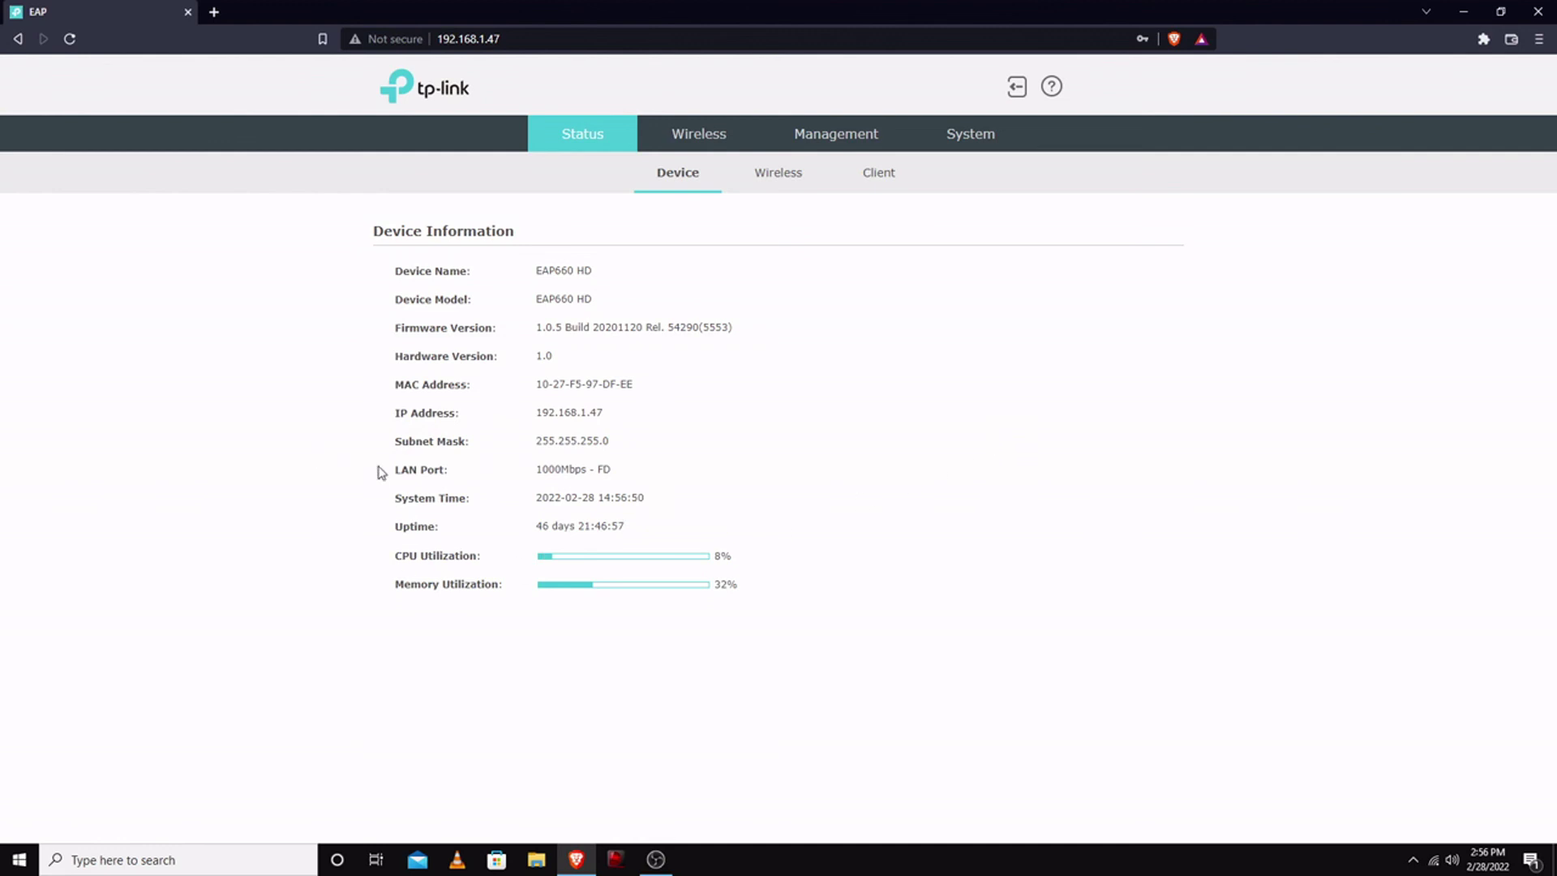
Select the LAN Port speed value '1000Mbps - FD' on the Device Information page.
triple_click(540, 469)
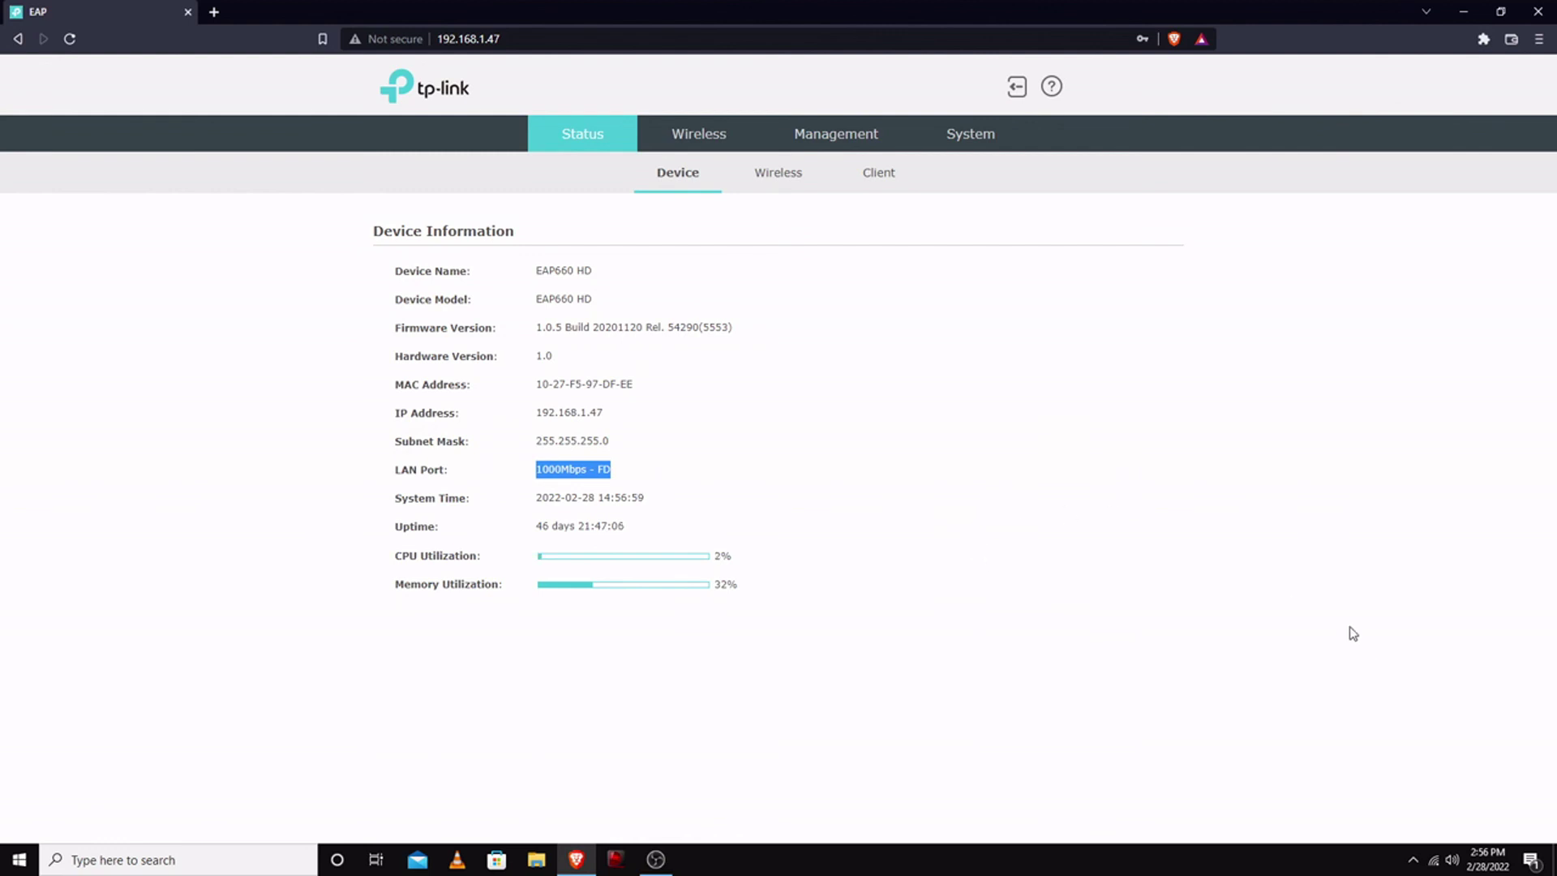
Reveal the hidden icons in the Windows system tray.
click(1413, 862)
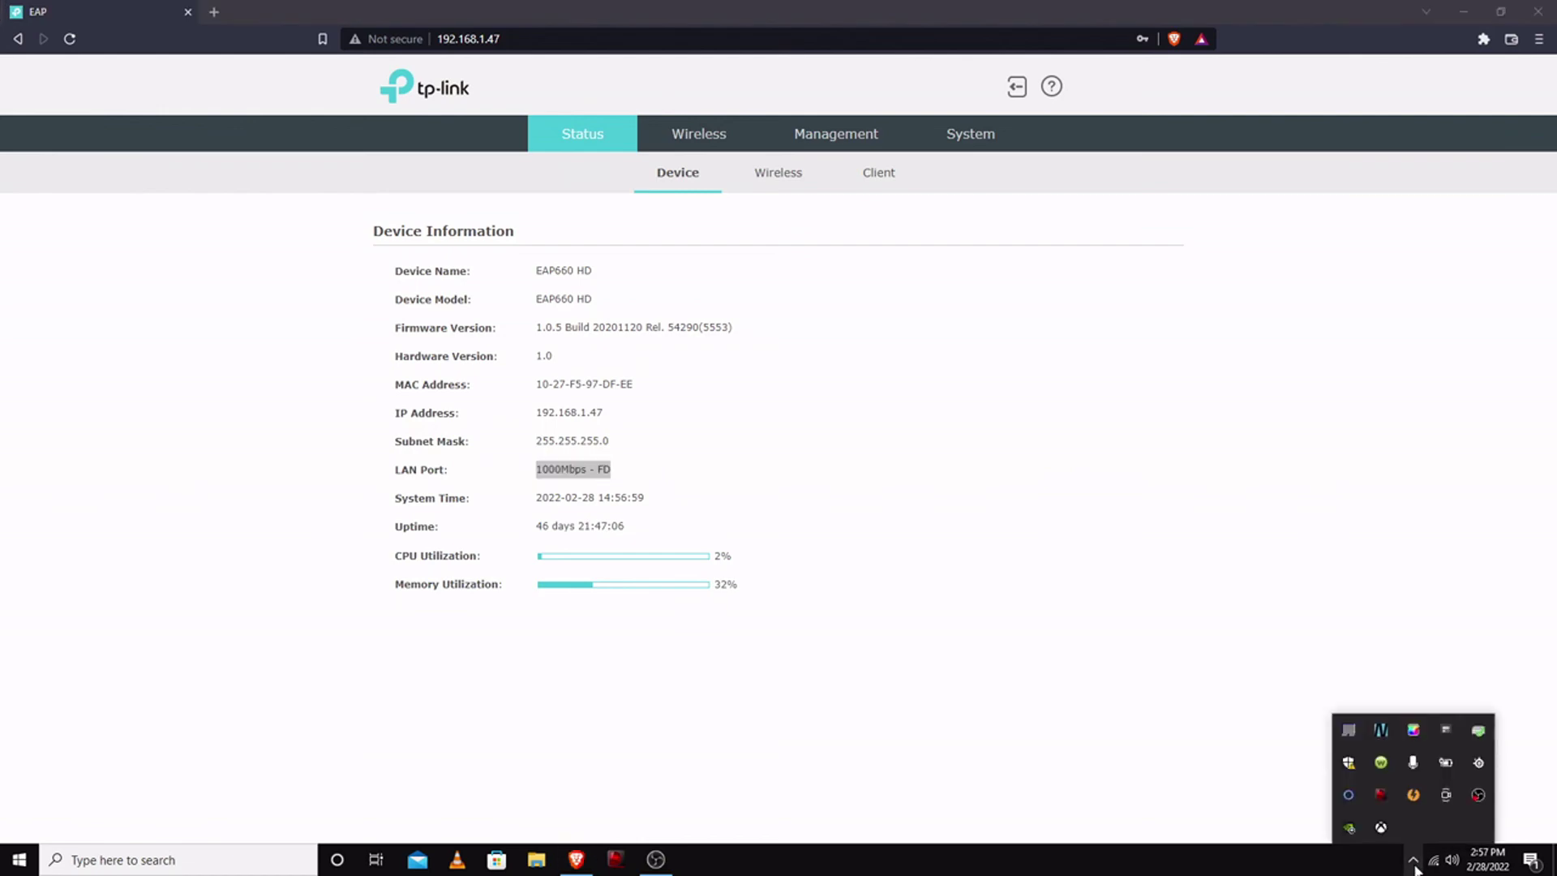